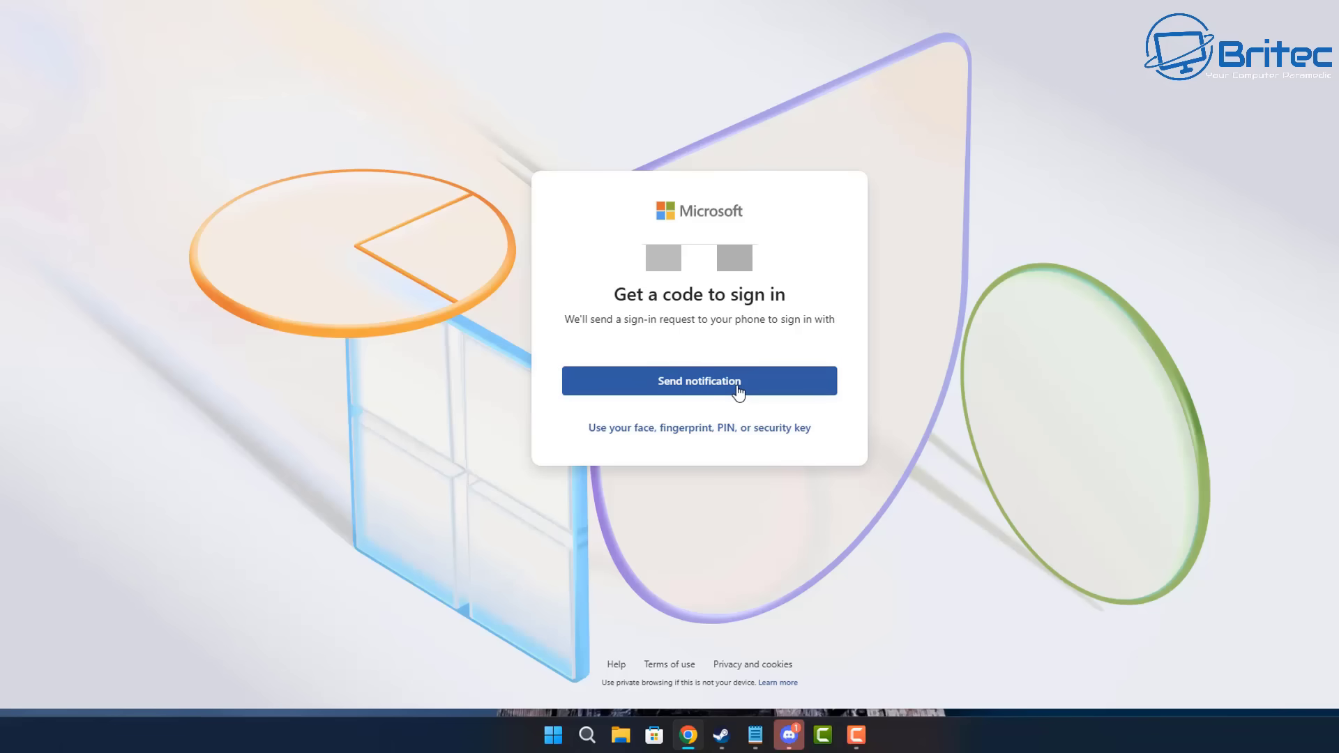
Send a sign-in approval notification to the phone from the 'Get a code to sign in' page.
click(739, 391)
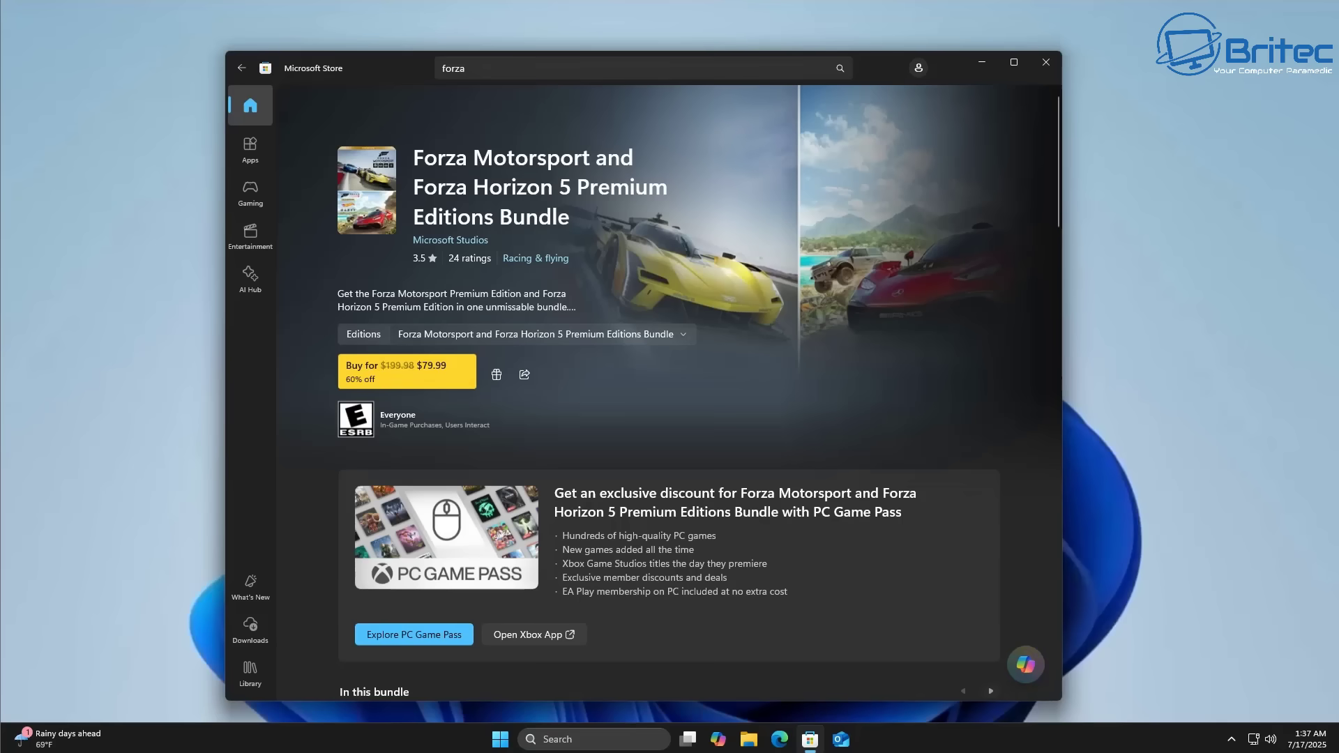
Search the Store for 'Office', view the $129.99/year Microsoft 365 Family offer, then close the Store.
click(489, 67)
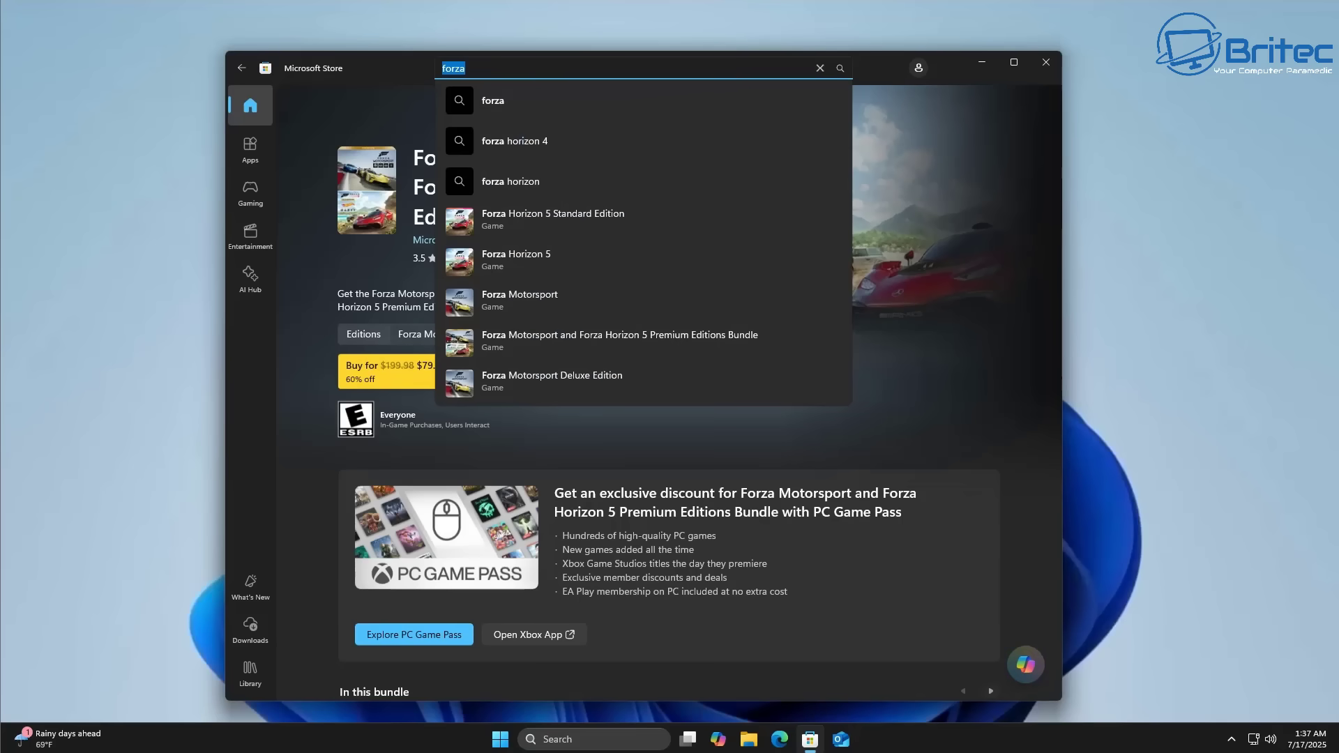
text(Office)
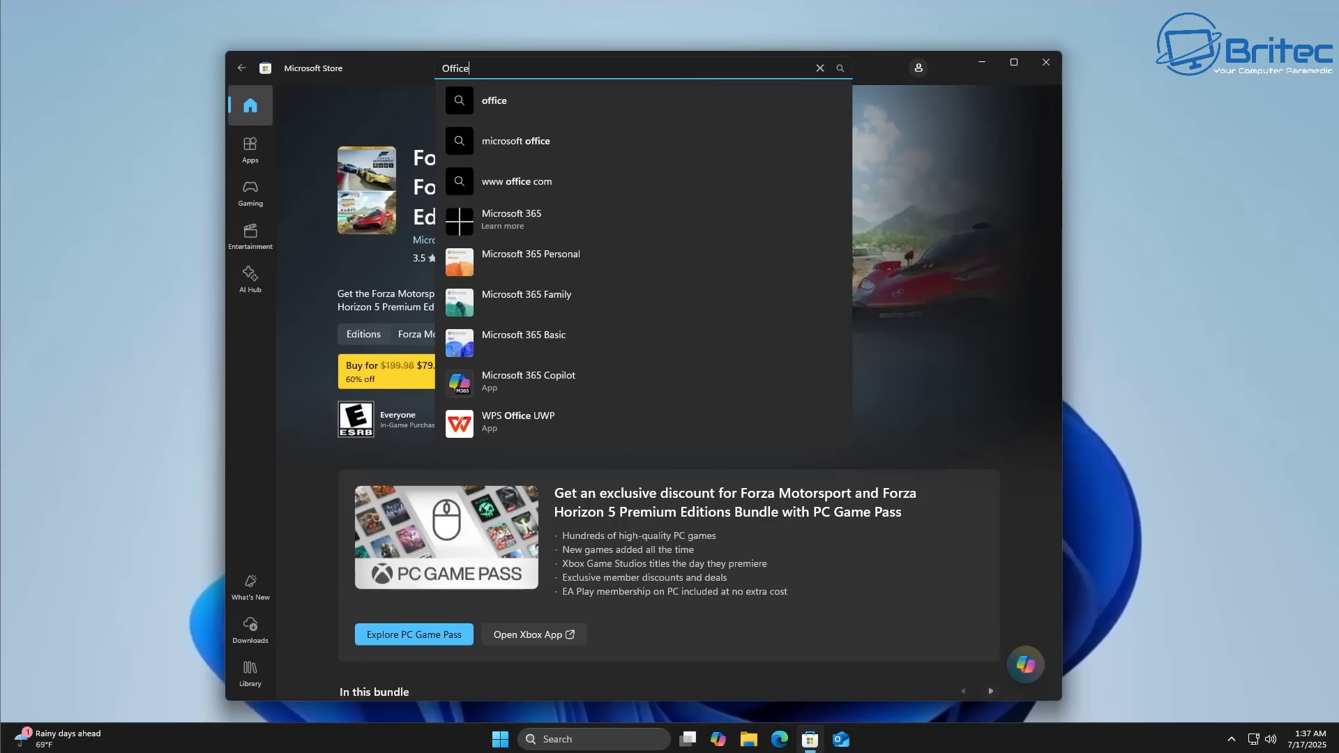
key(Return)
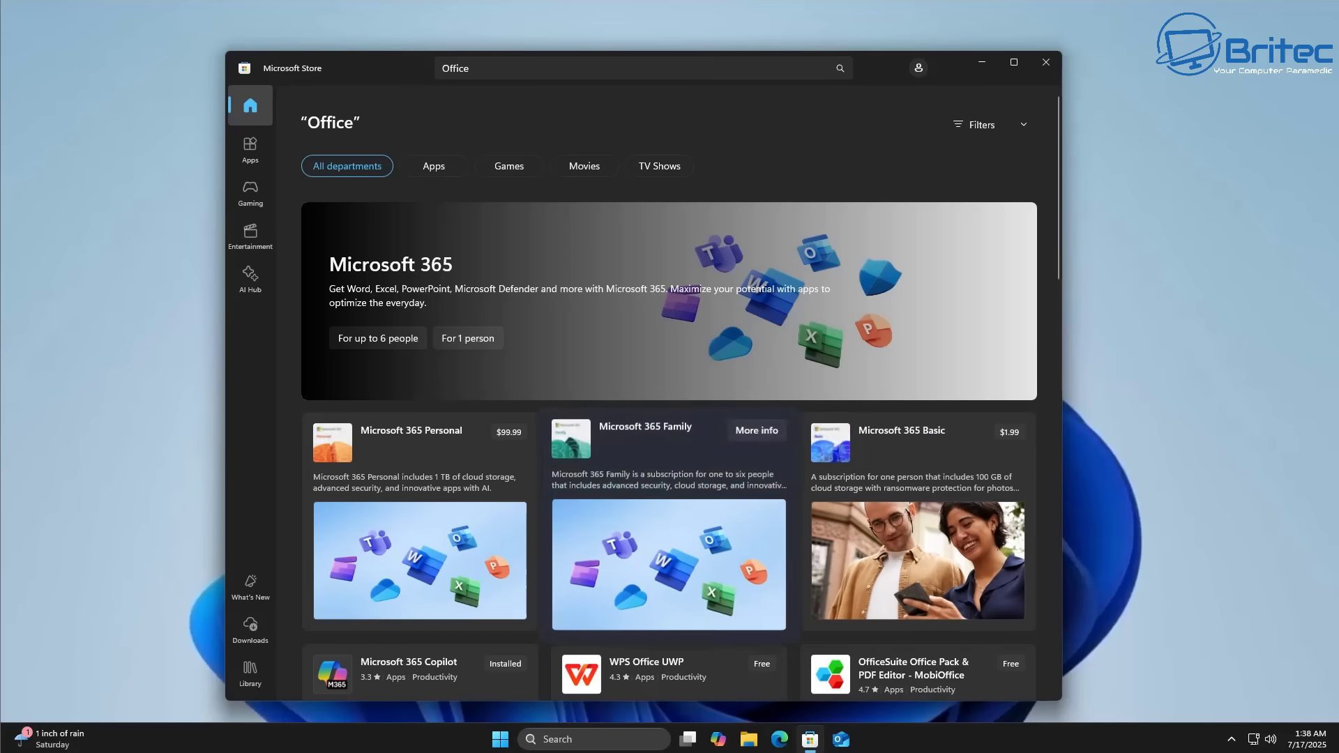
click(668, 558)
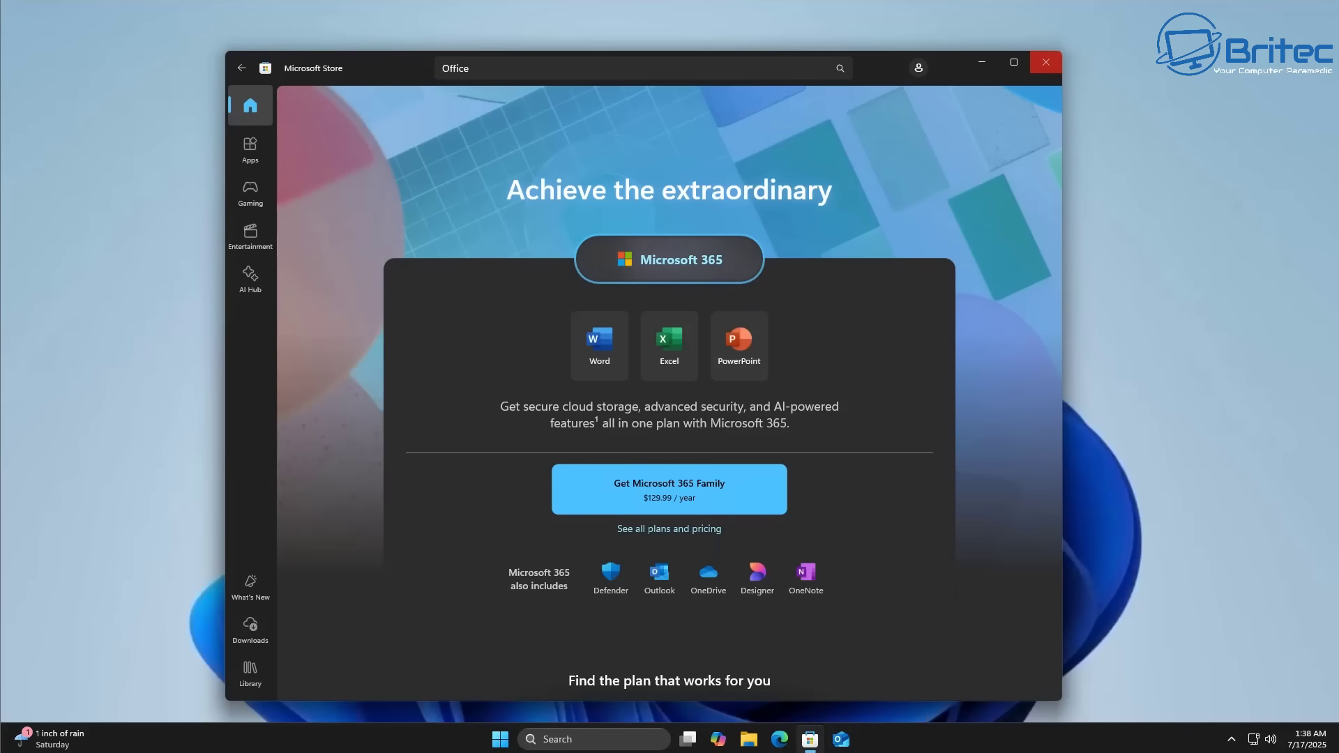
click(1045, 62)
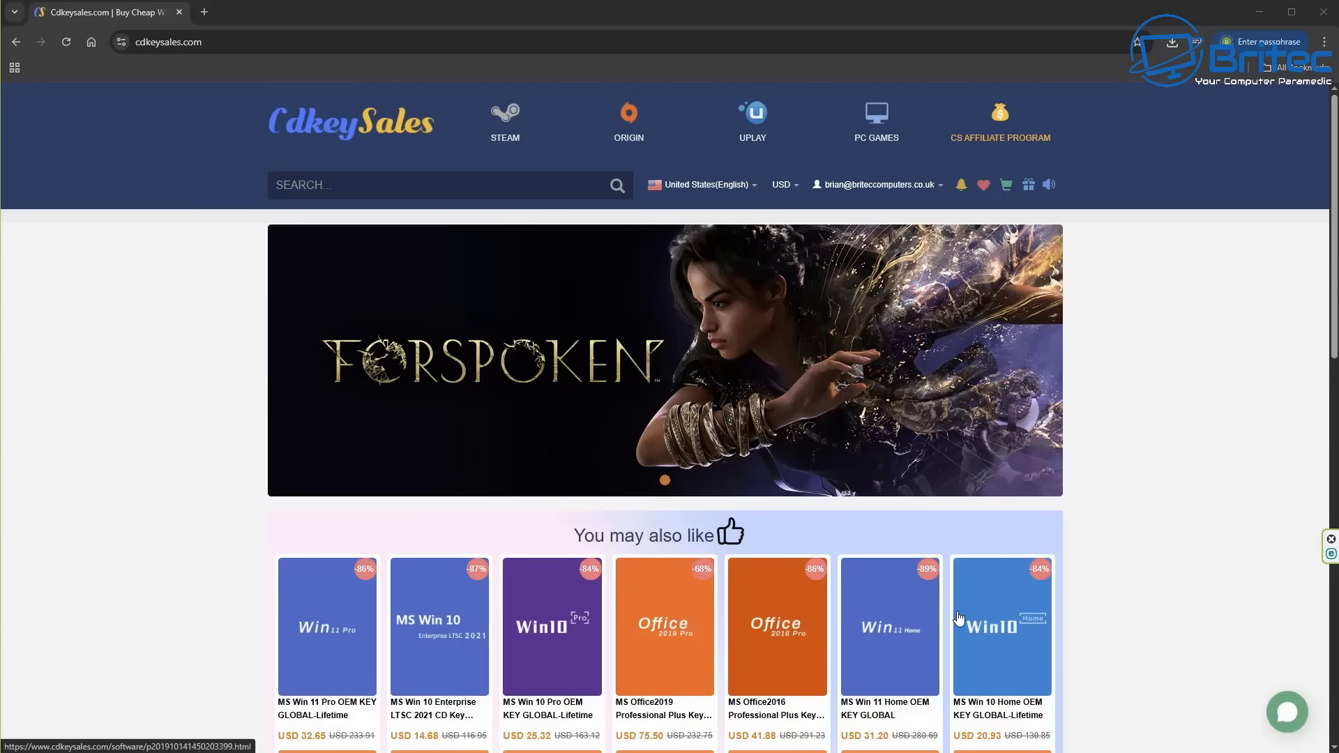
Open the MS Win 11 Pro OEM Key product page and buy one for USD 32.65.
click(328, 640)
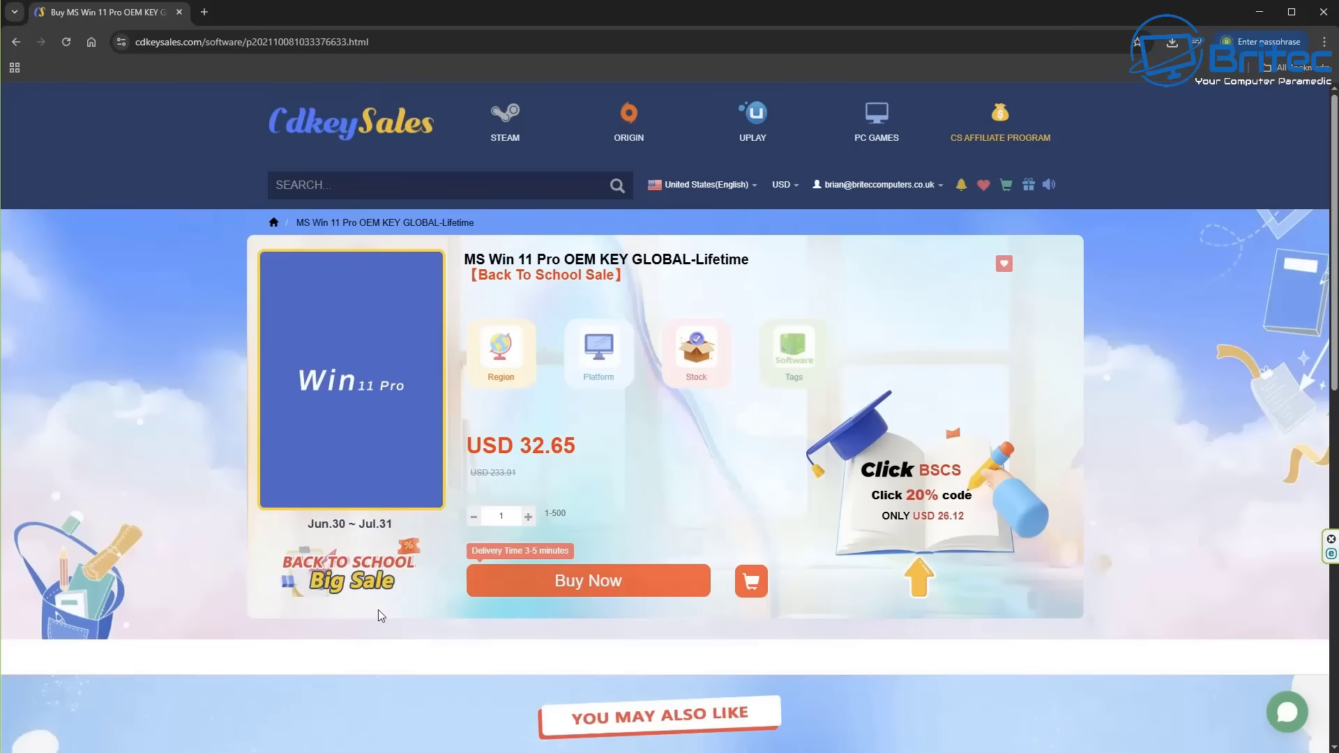
mouse_move(533, 372)
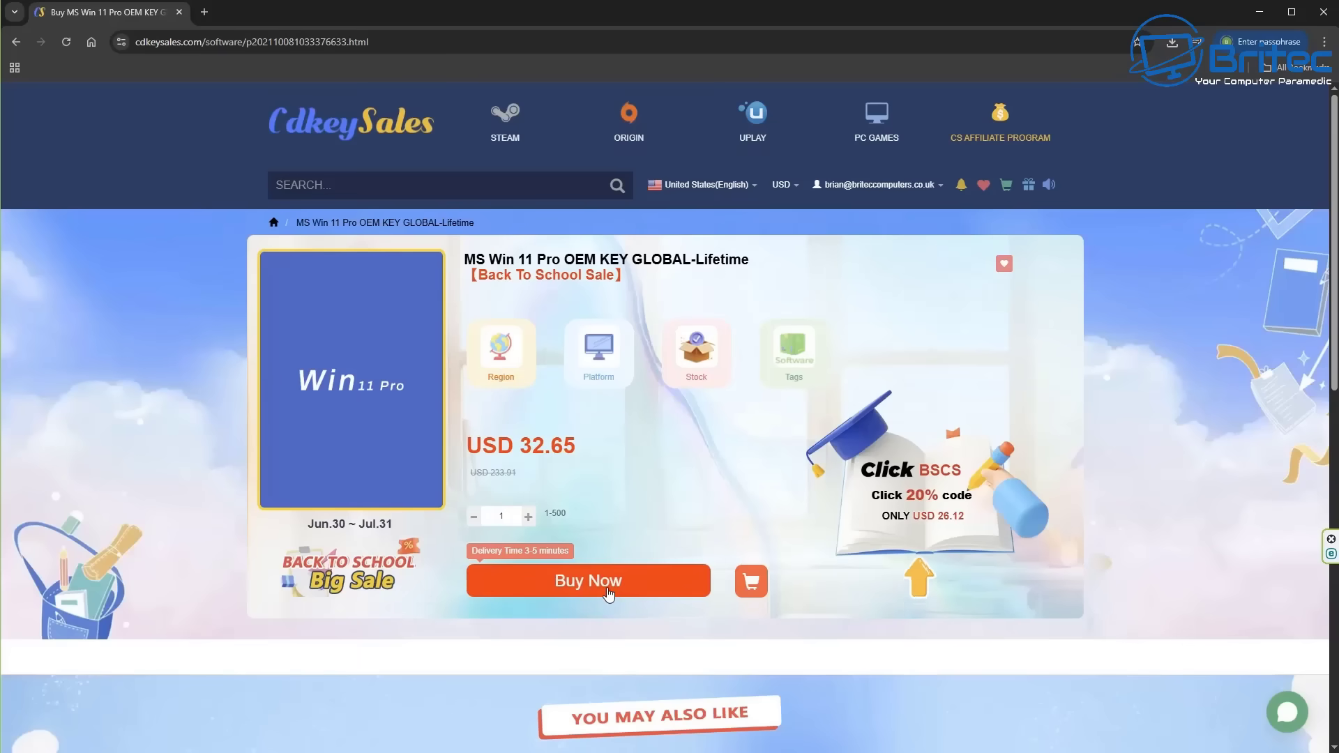
click(608, 593)
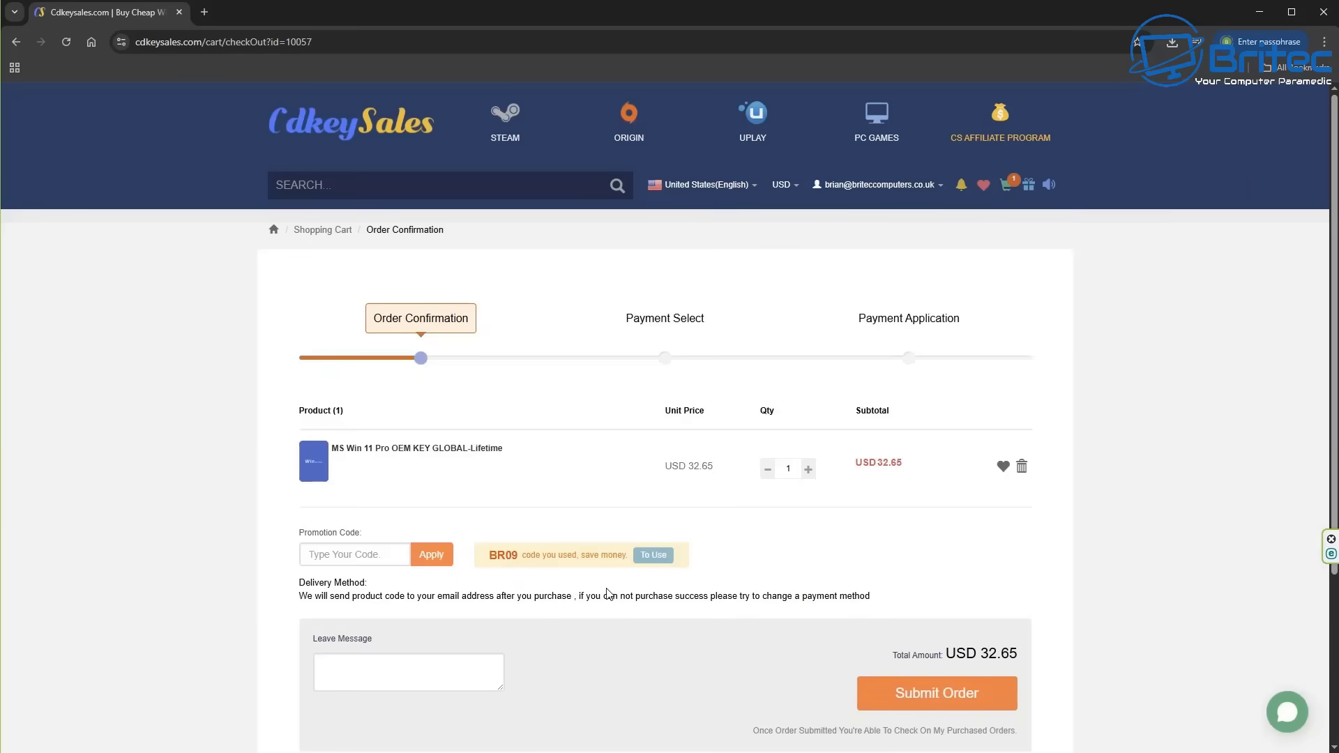
Apply promotion code BR09 to cut the total to USD 22.85, then show prices in GBP.
click(363, 555)
text(BR)
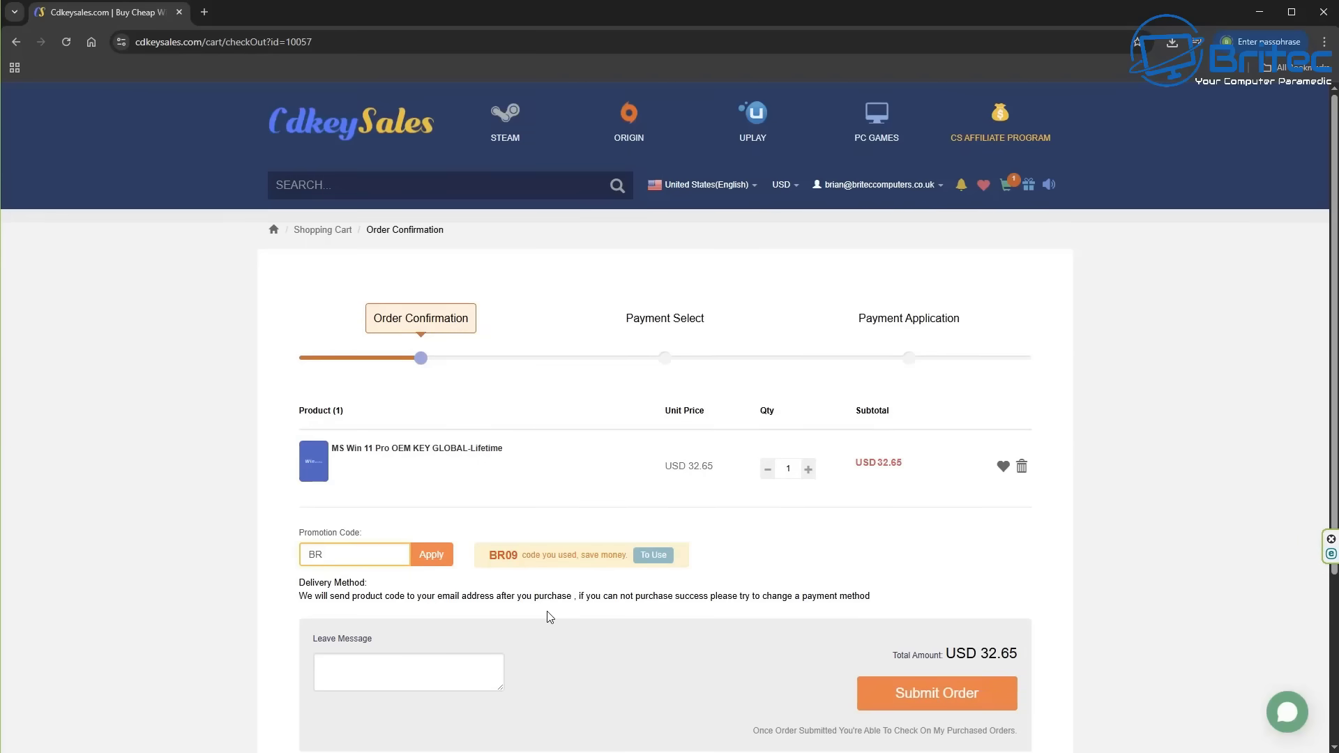
text(09)
click(429, 557)
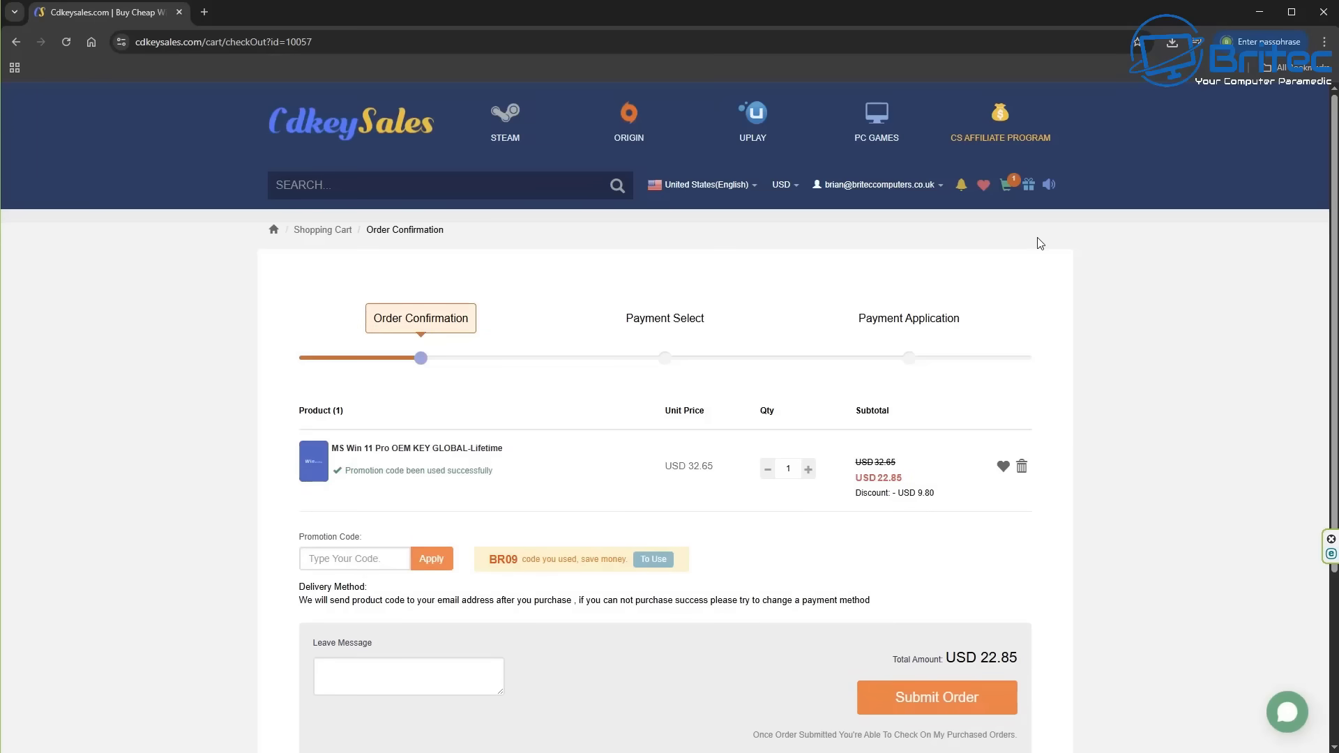
click(784, 185)
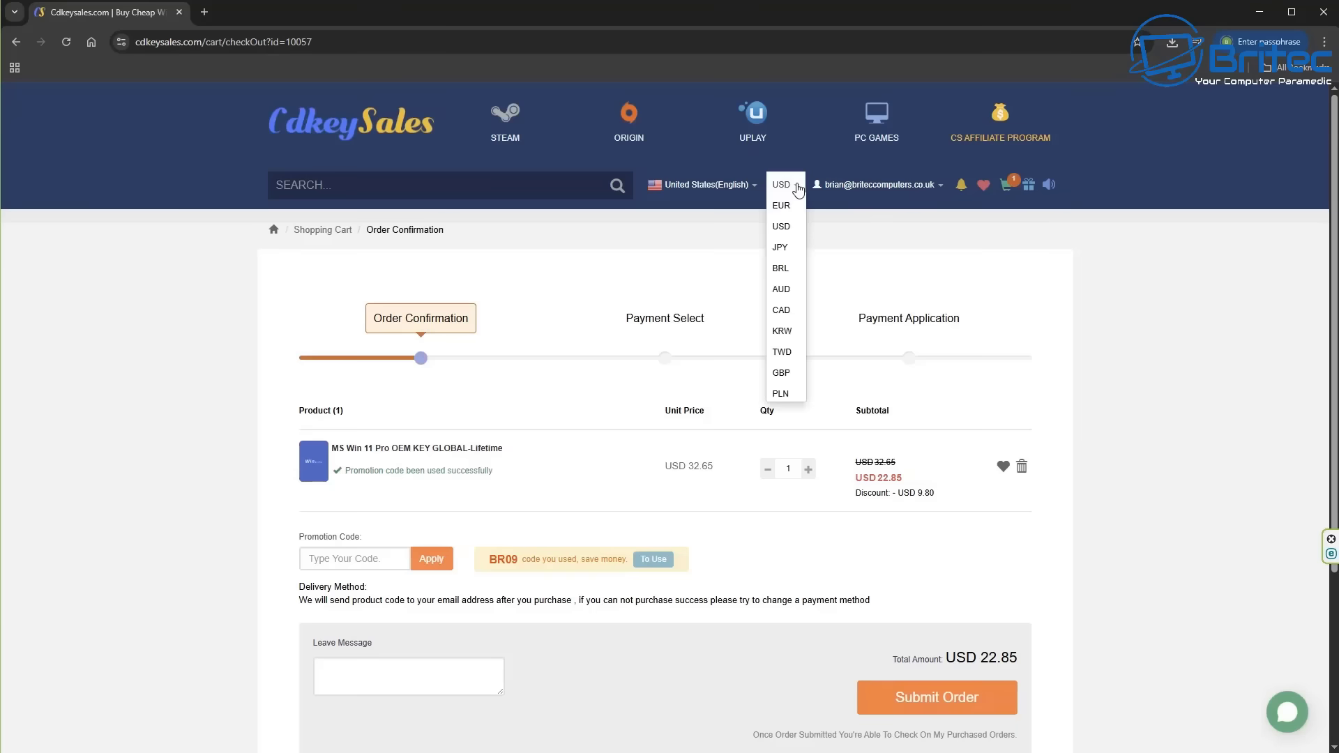
click(791, 376)
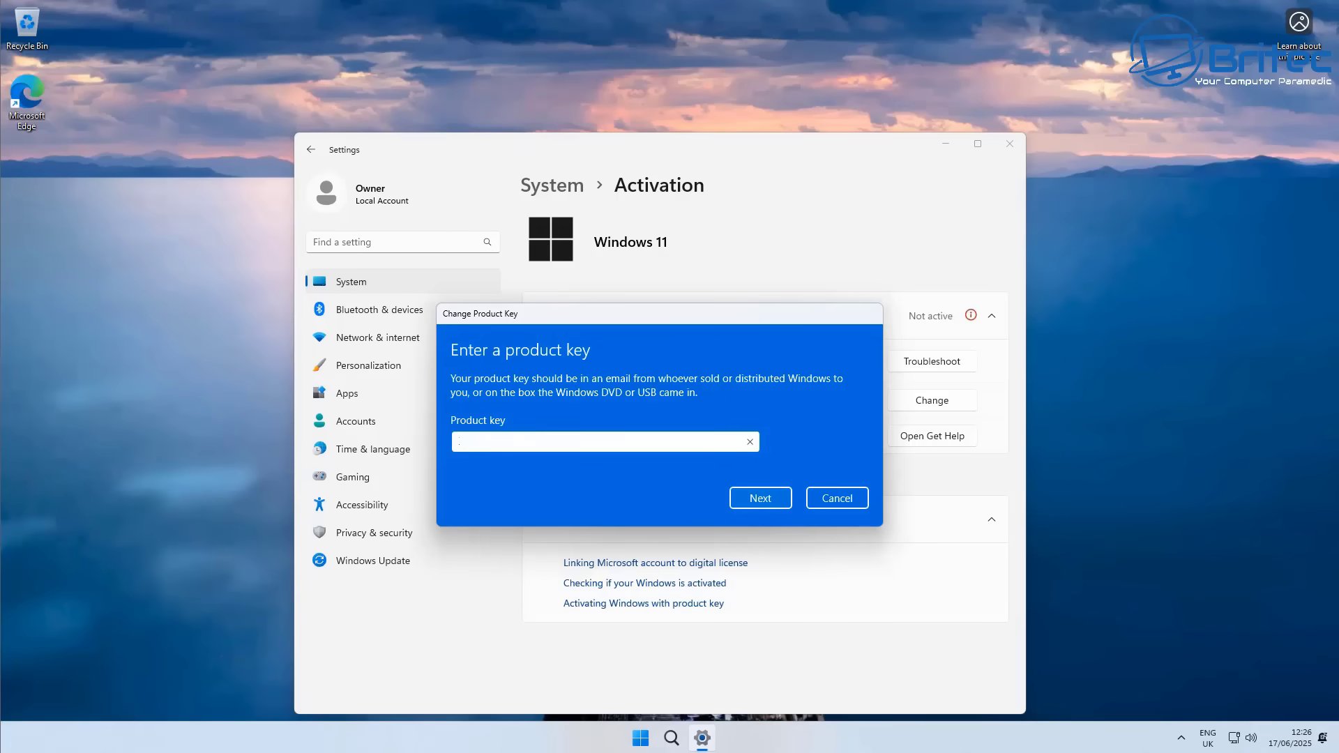
Submit the entered product key and confirm Activate to activate Windows 11.
key(Return)
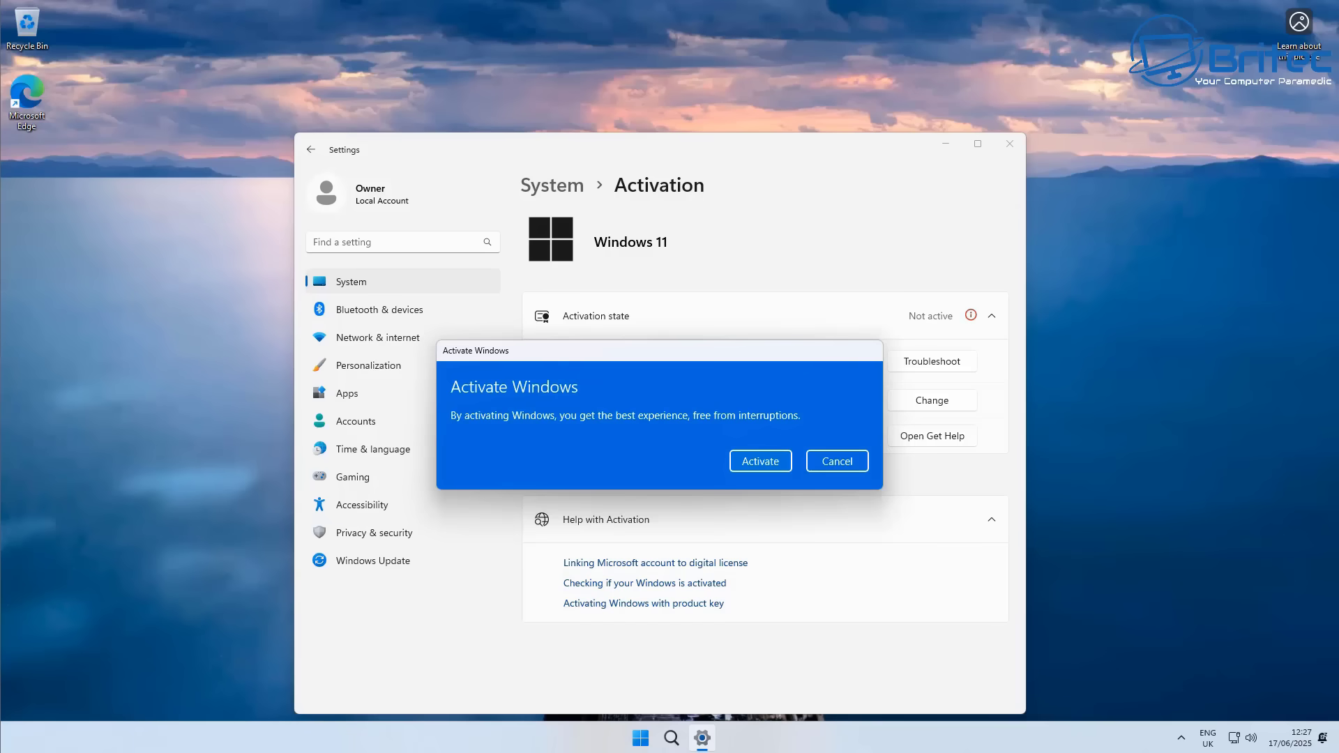
key(Return)
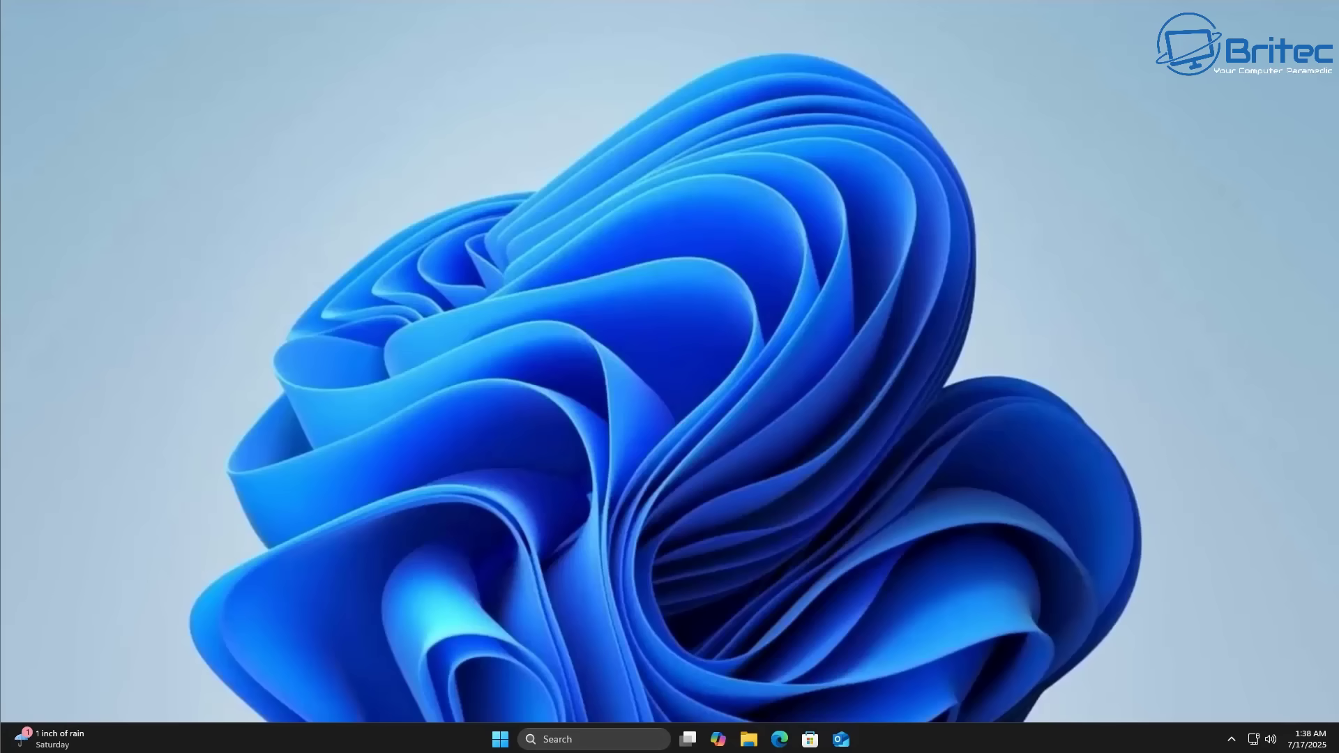
key(super)
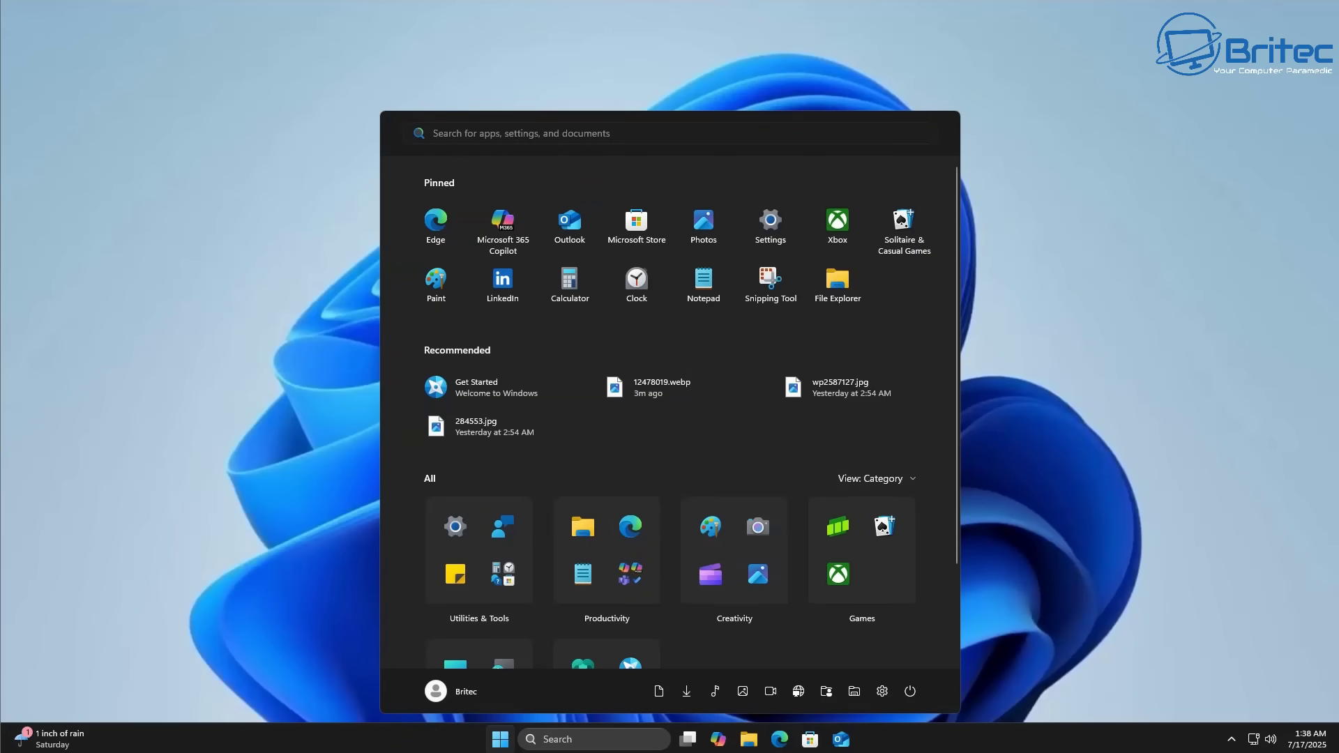
scroll(670, 412, down, 2)
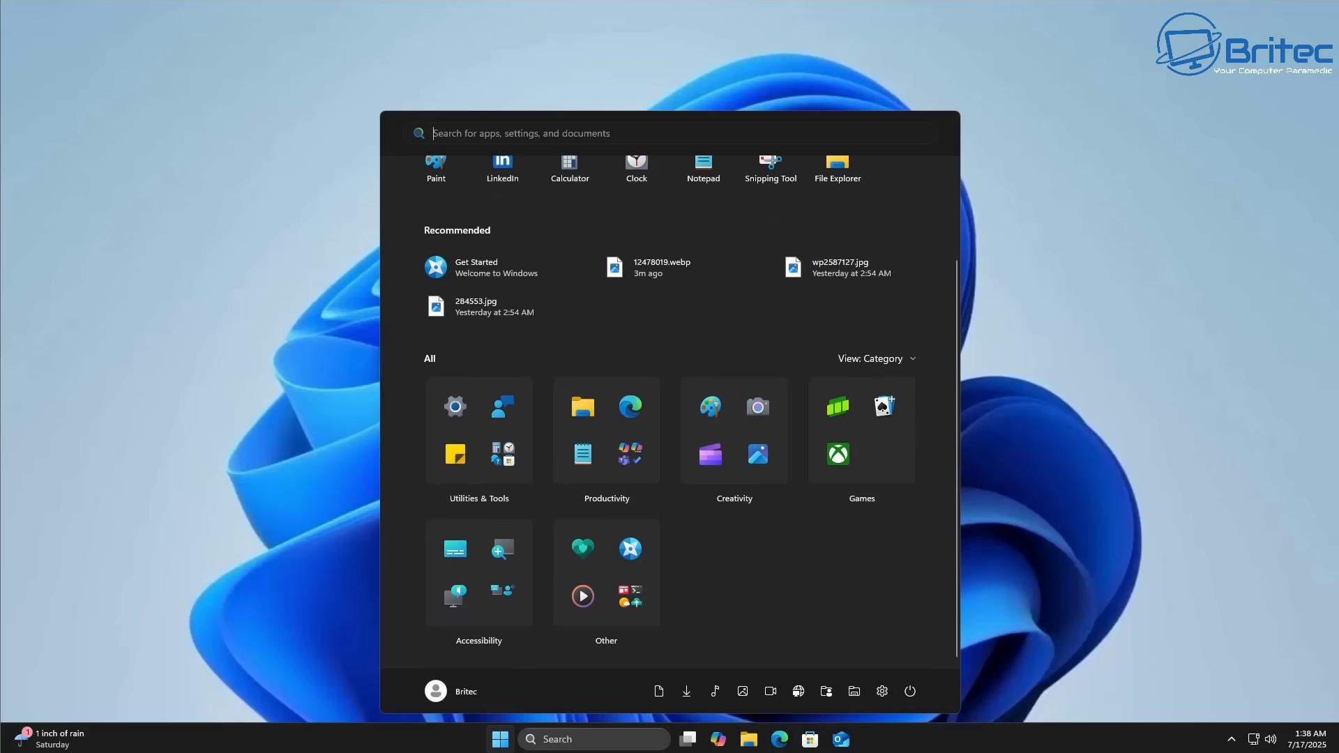
scroll(670, 411, up, 2)
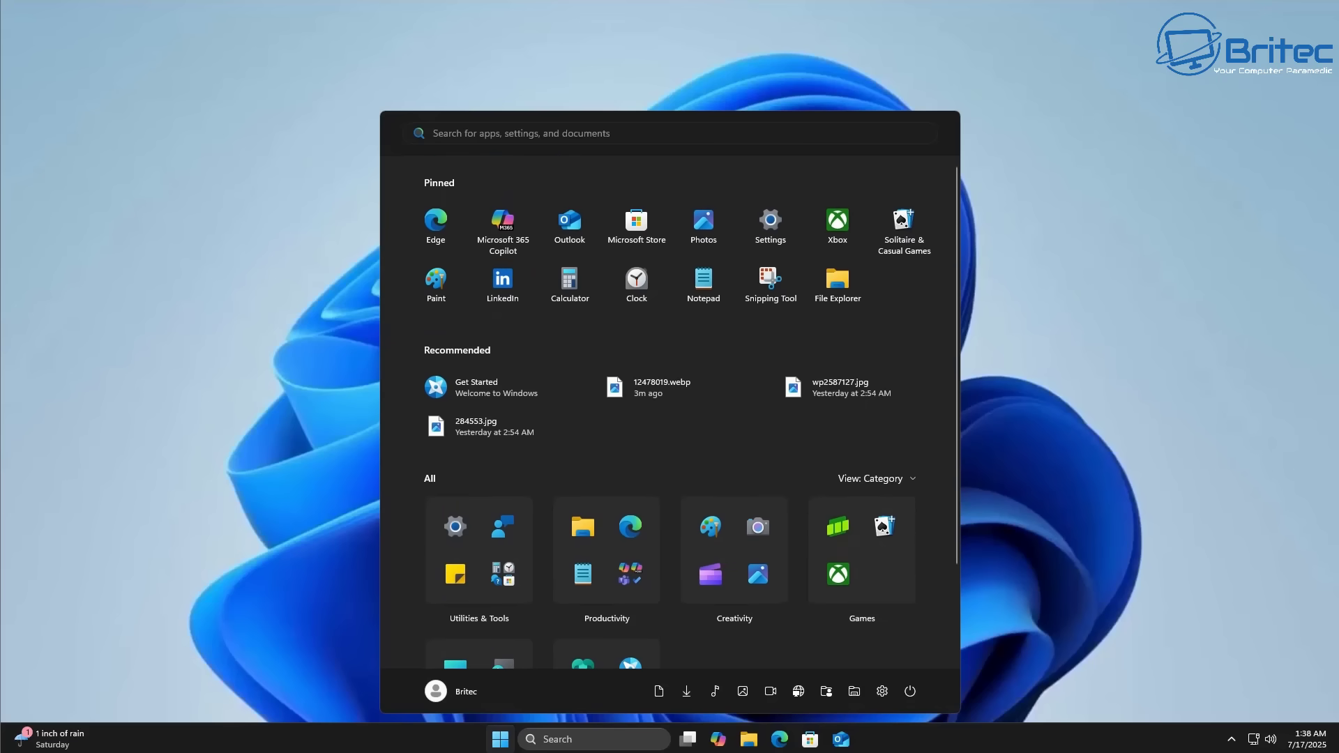
text(on)
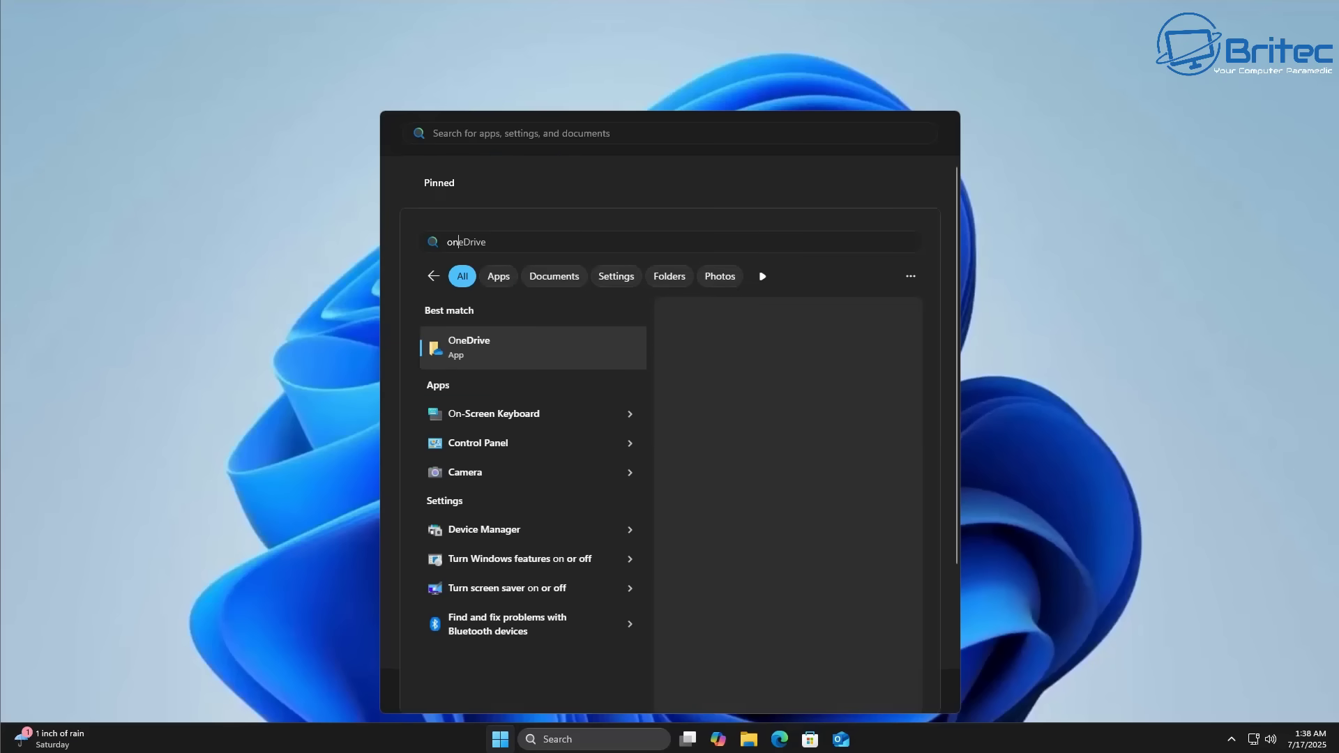
text(eDrive)
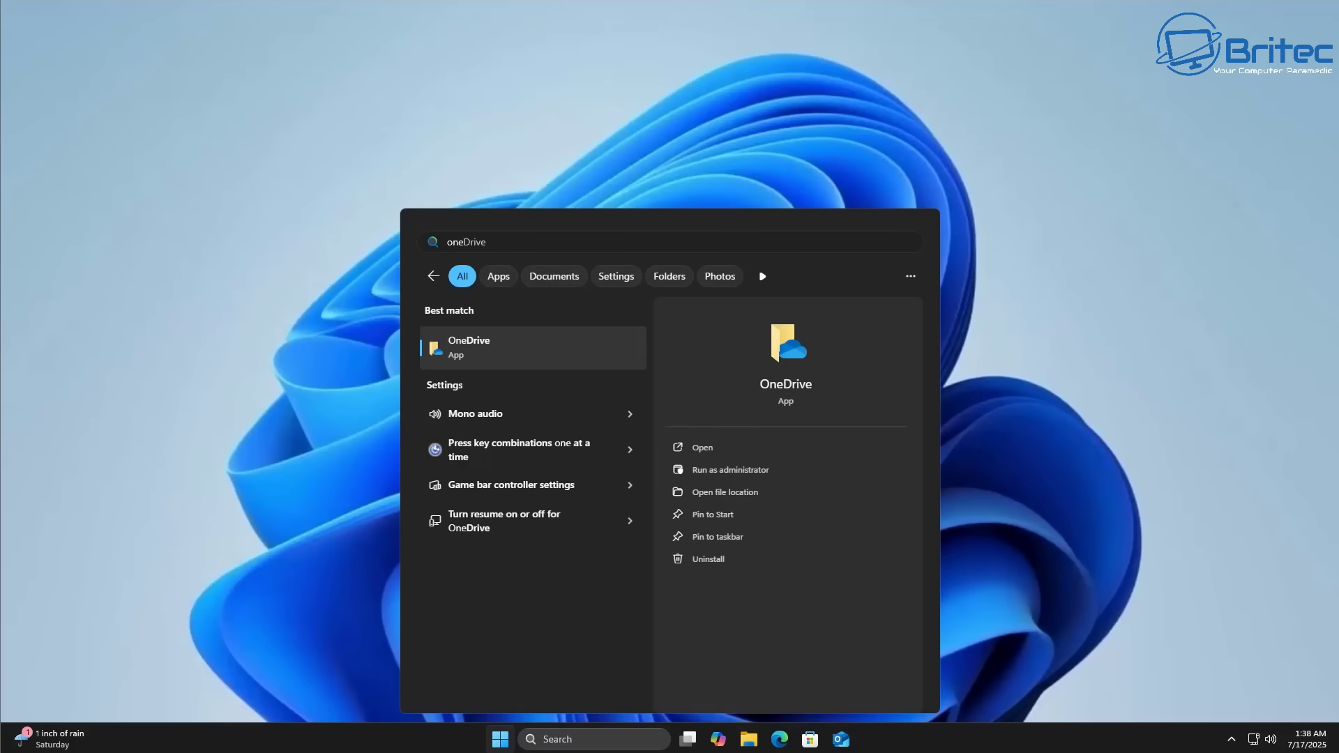
click(703, 447)
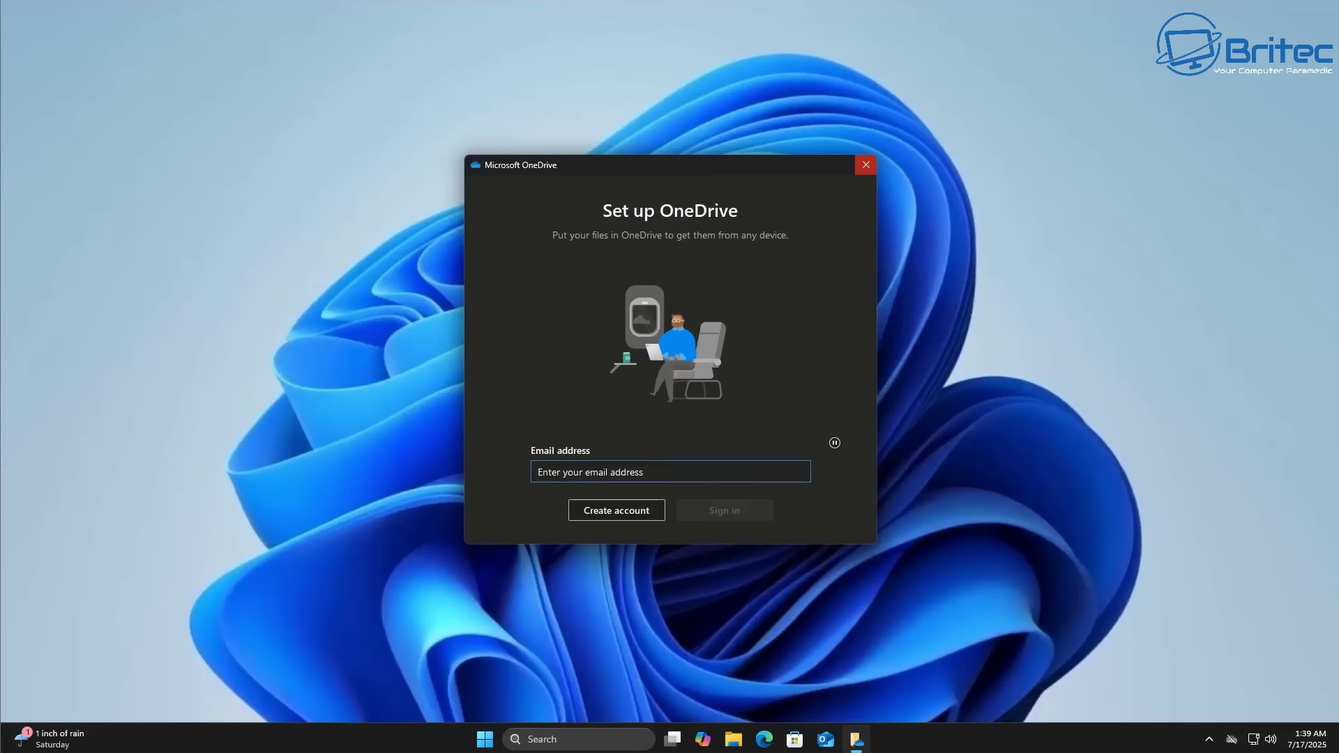
click(865, 165)
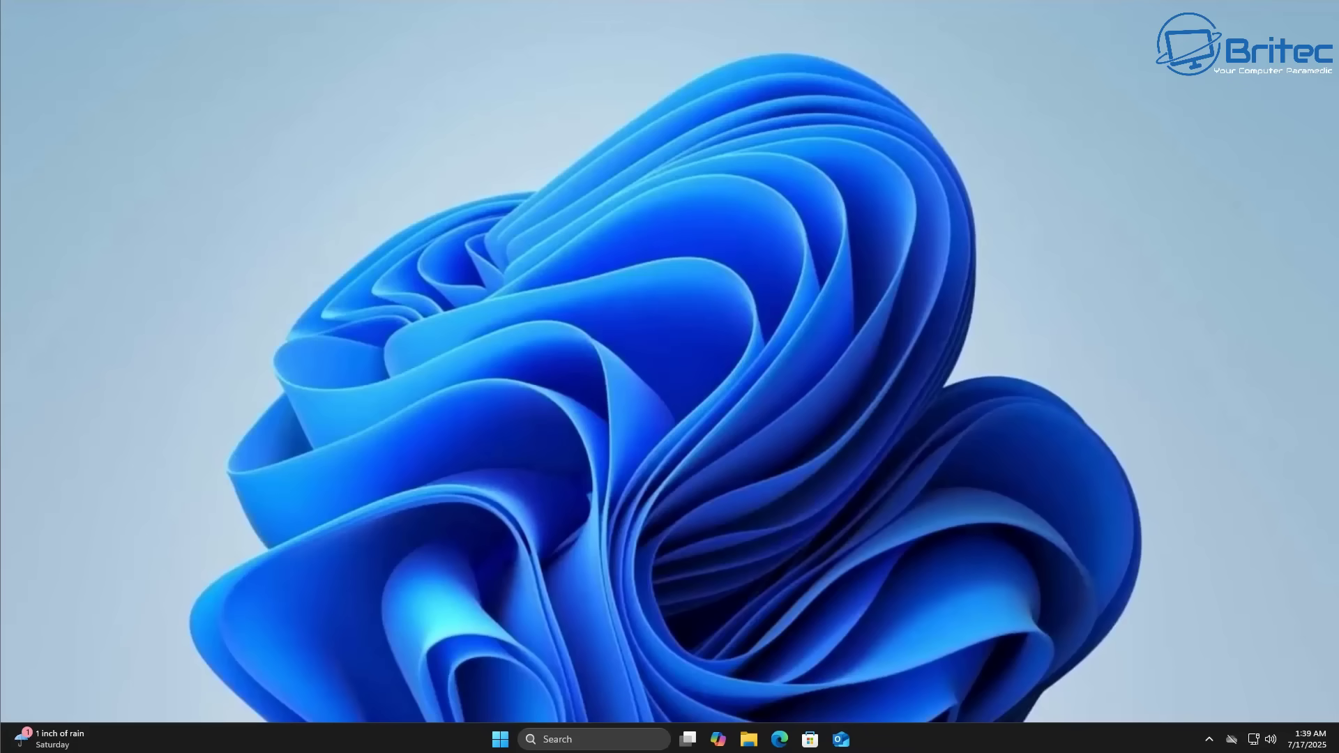
Launch Settings from the Start menu's Pinned apps.
click(500, 739)
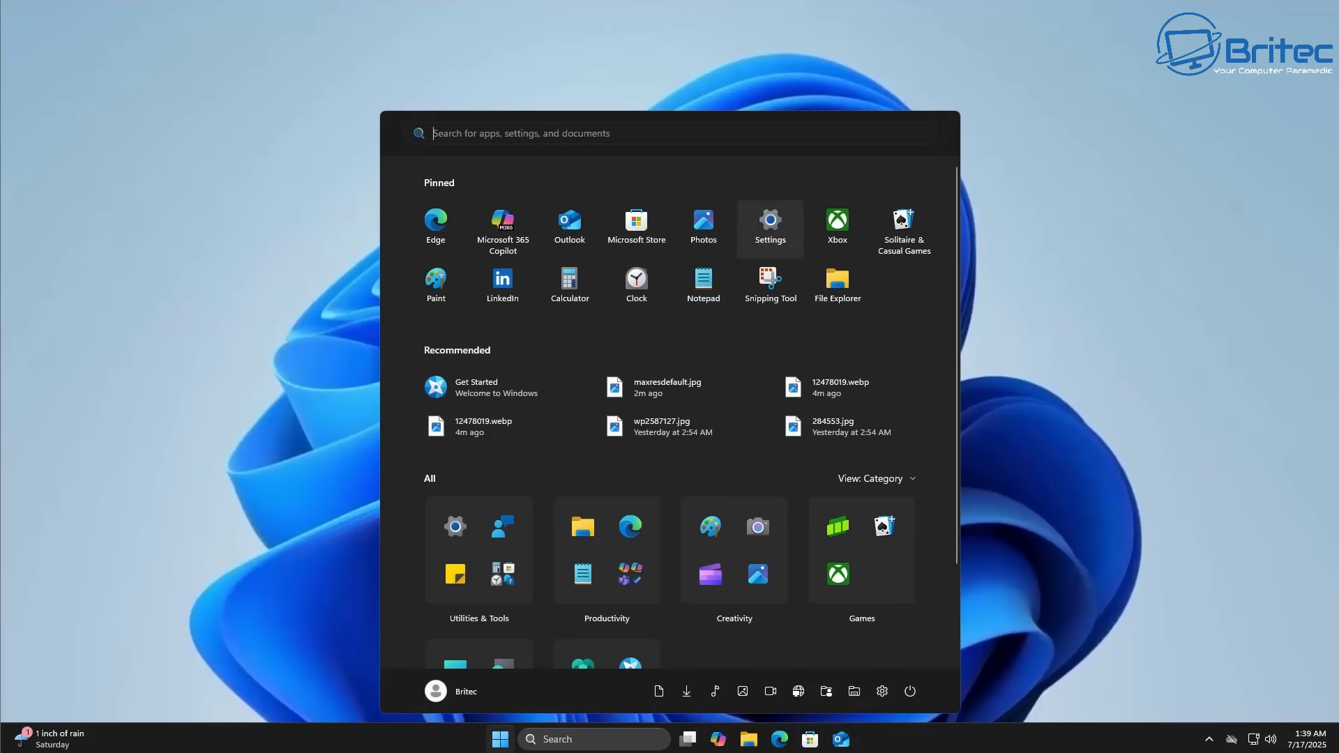
click(770, 227)
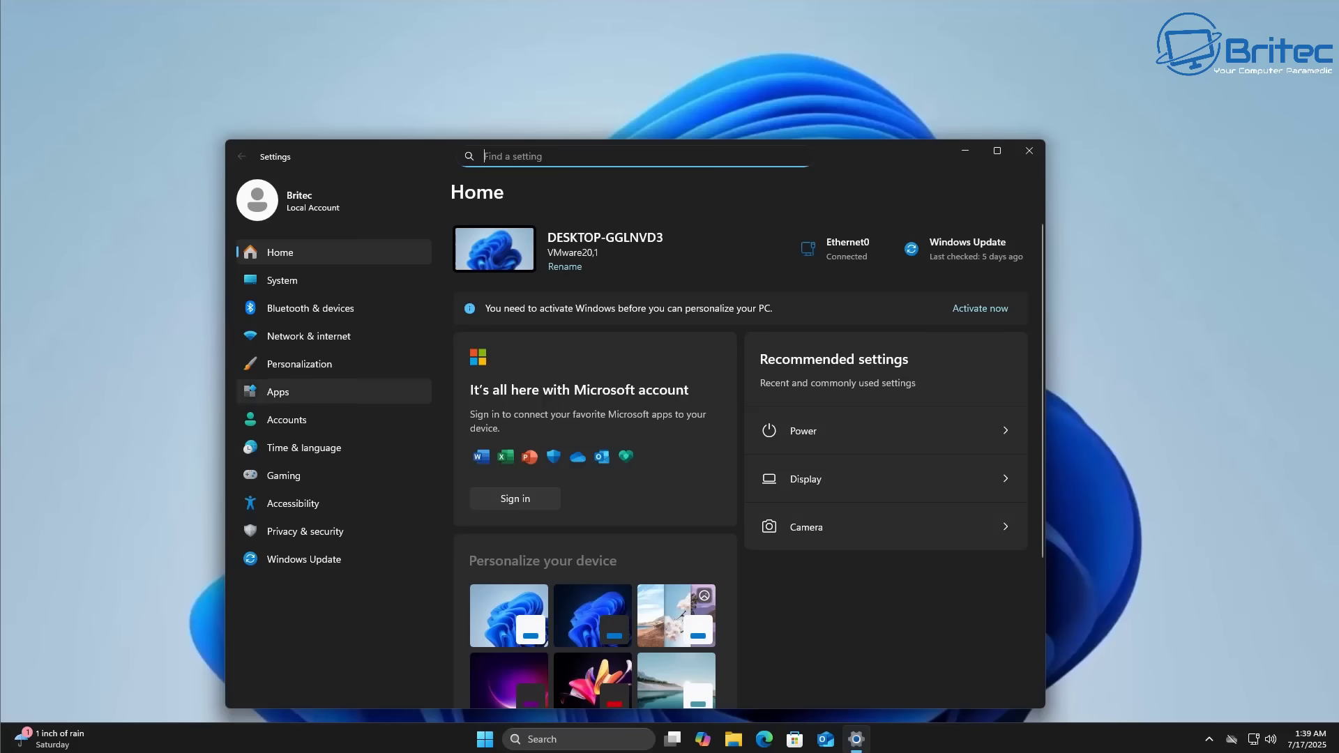
Show the Accounts page with the local administrator account and Microsoft account sign-in offer.
click(287, 420)
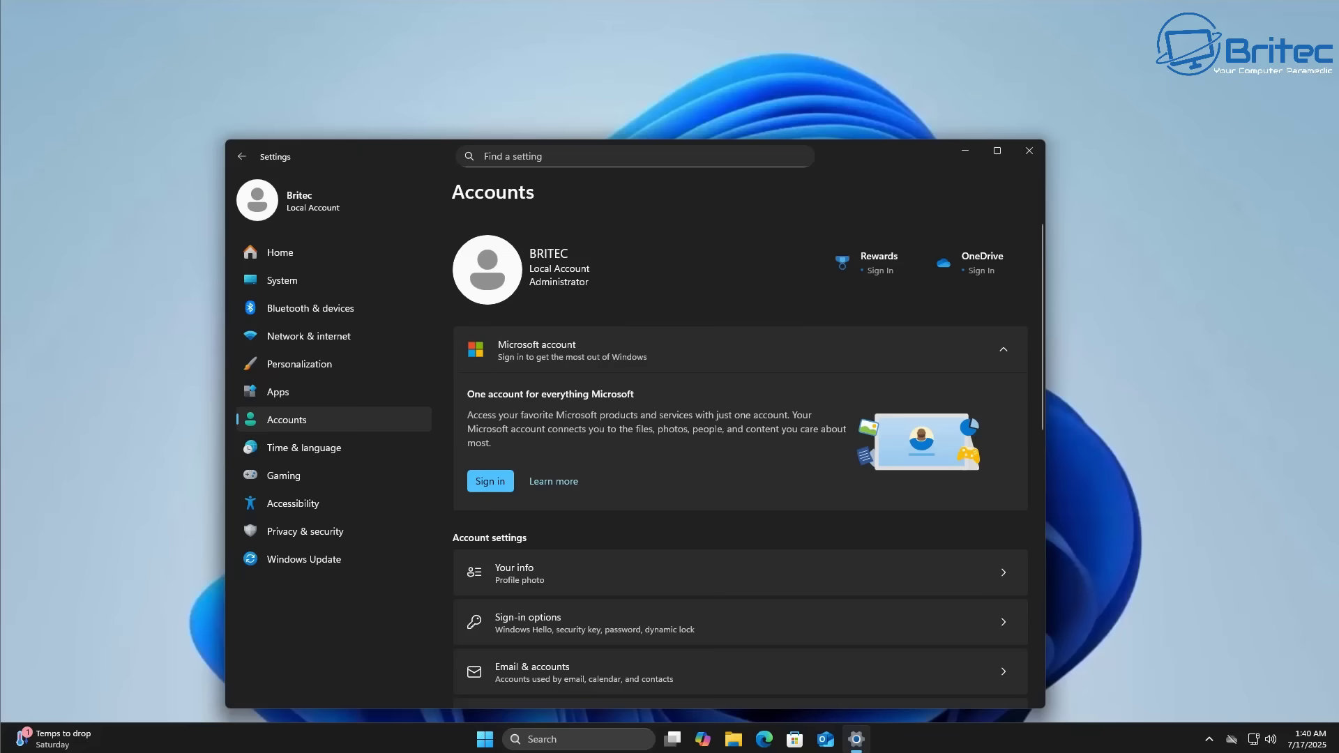
Search settings for 'bitloc' and open Manage BitLocker in Control Panel.
click(484, 156)
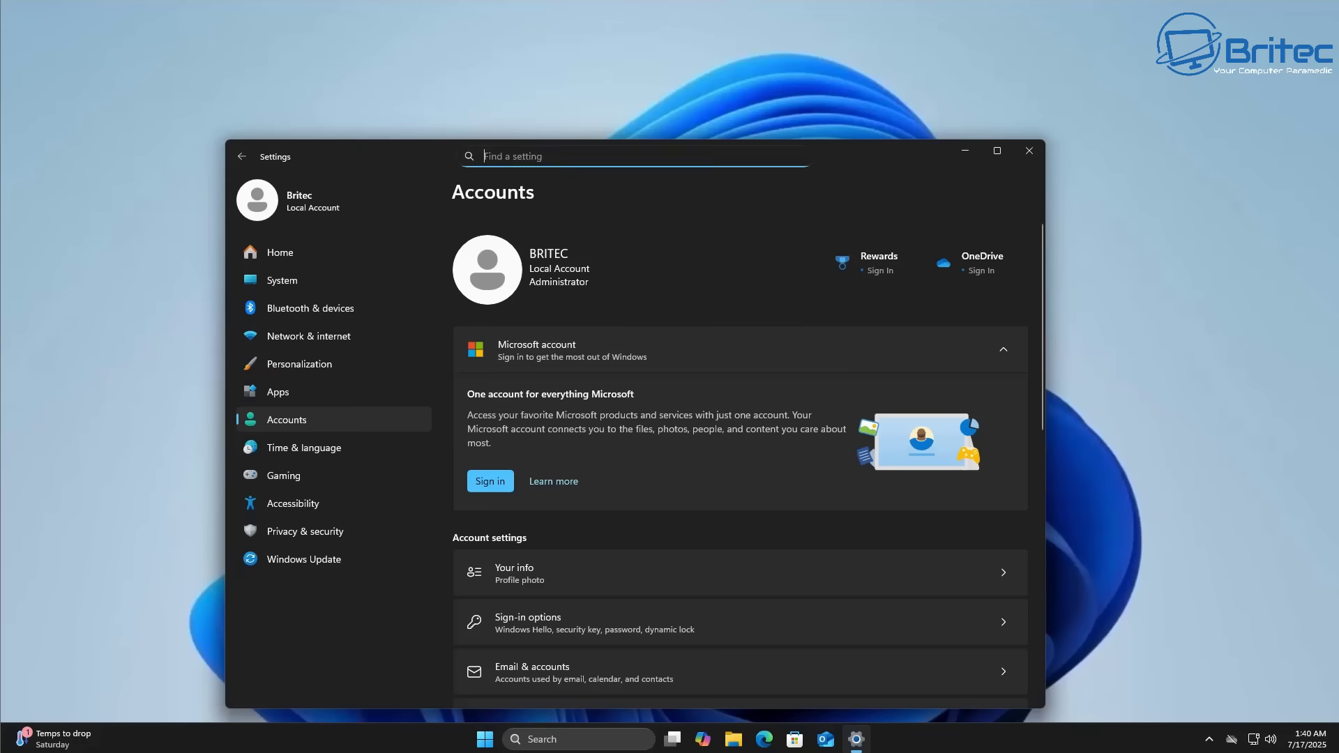
text(bitlo)
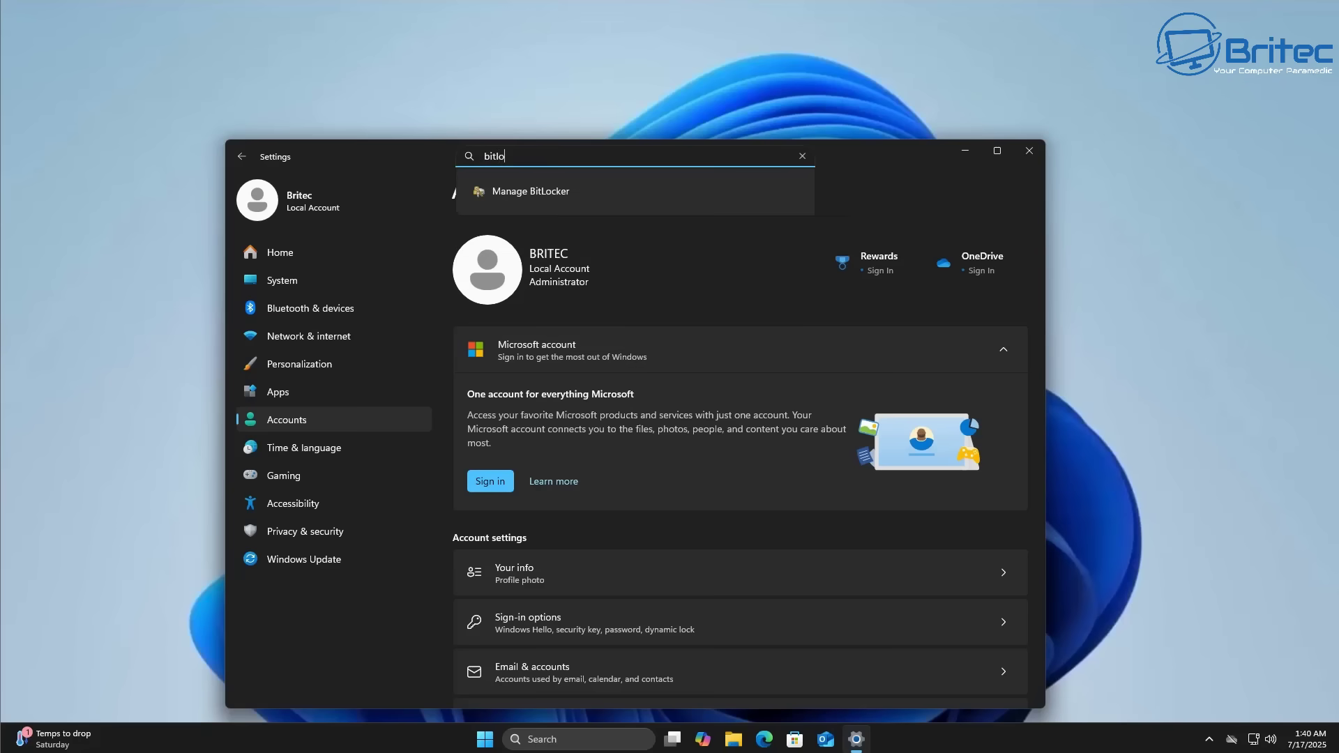
text(c)
key(Down)
key(Return)
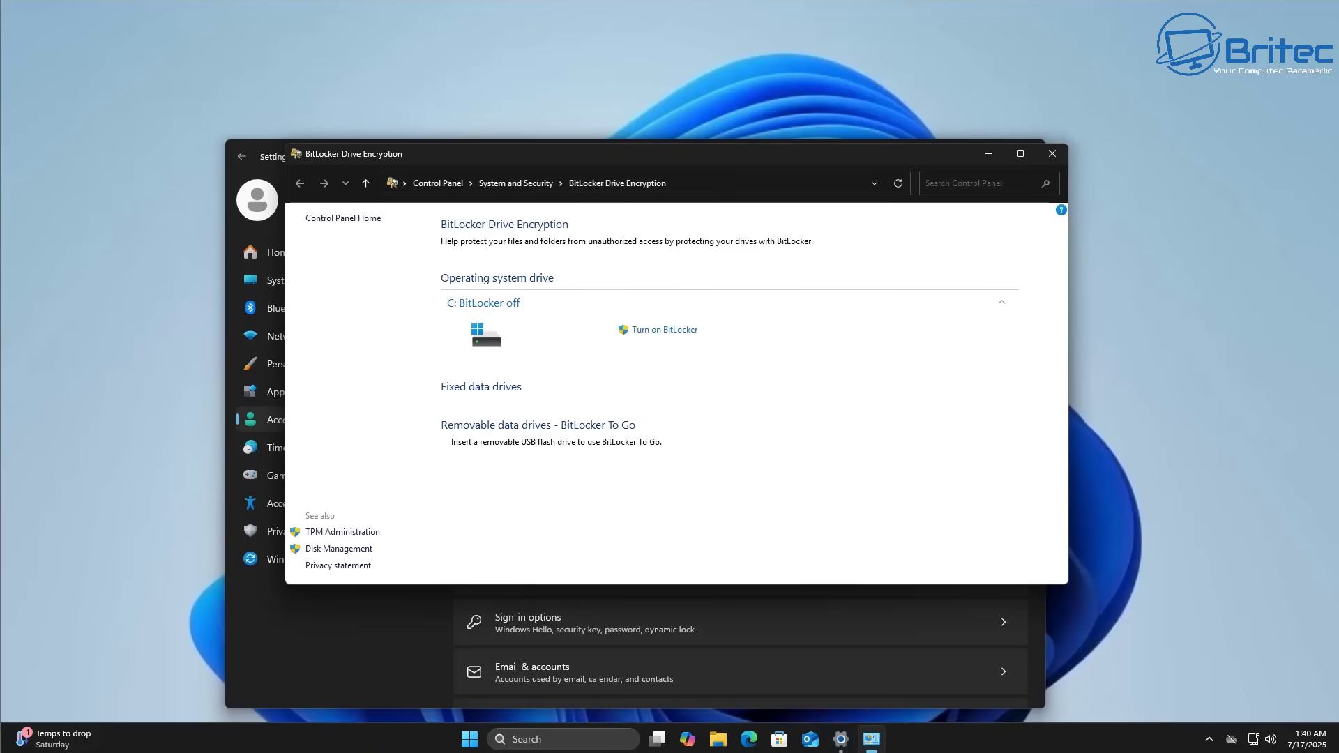
Close the Settings window, leaving the BitLocker Drive Encryption window in place.
drag(633, 155, 612, 212)
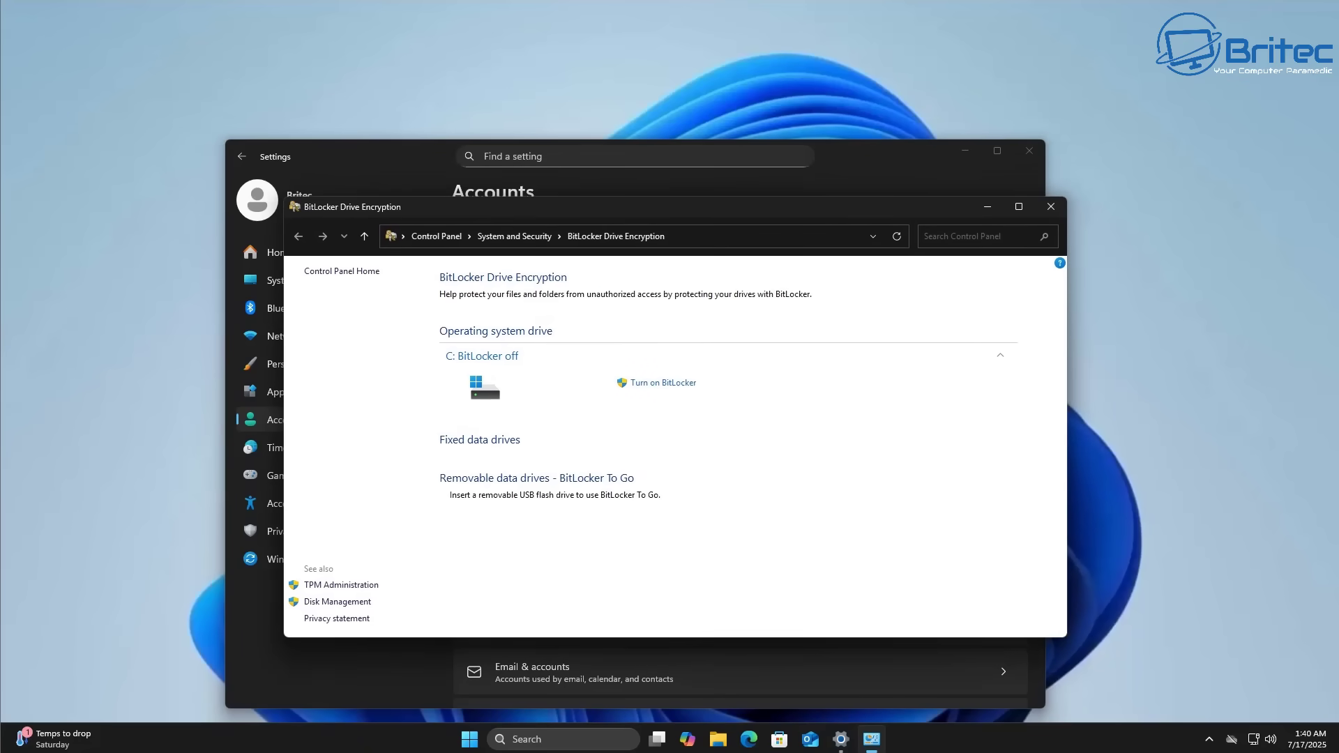
click(1029, 150)
drag(710, 208, 703, 162)
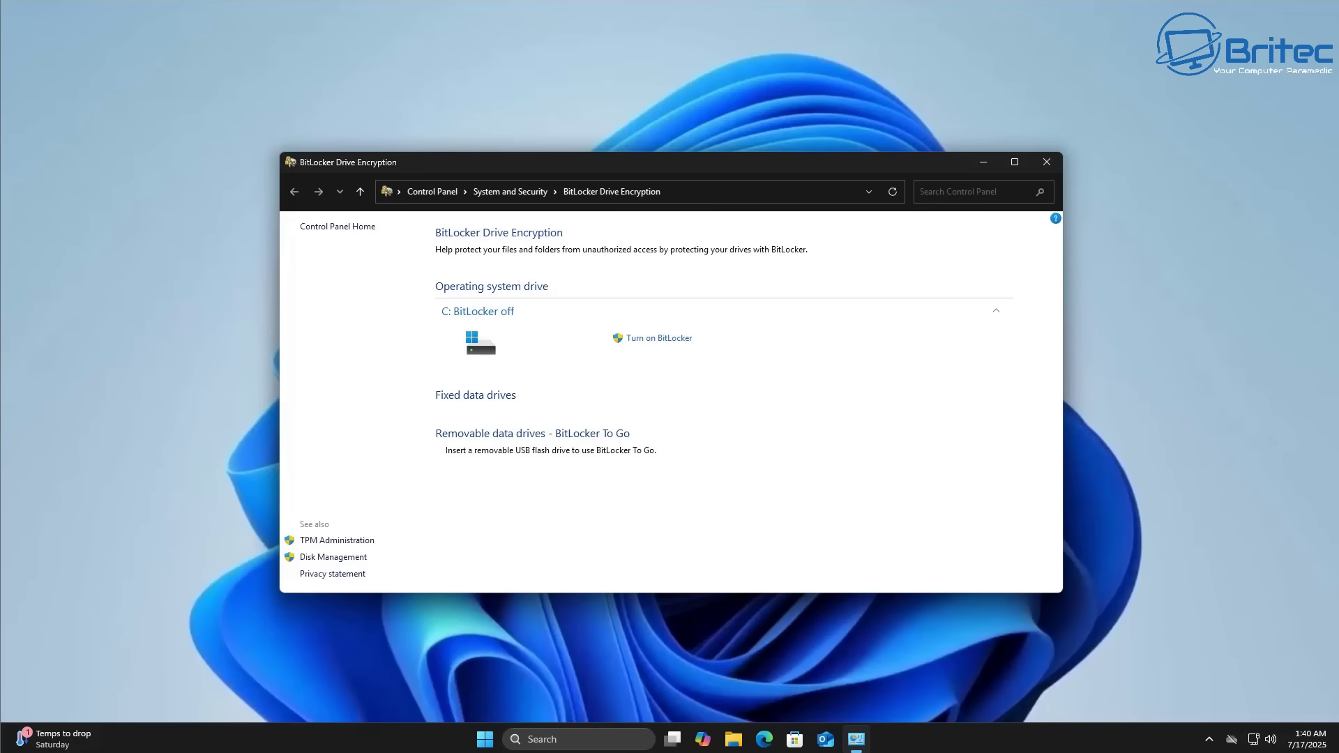
Try Turn on BitLocker for drive C:, dismiss the bootable-media error, and close BitLocker Drive Encryption.
click(659, 337)
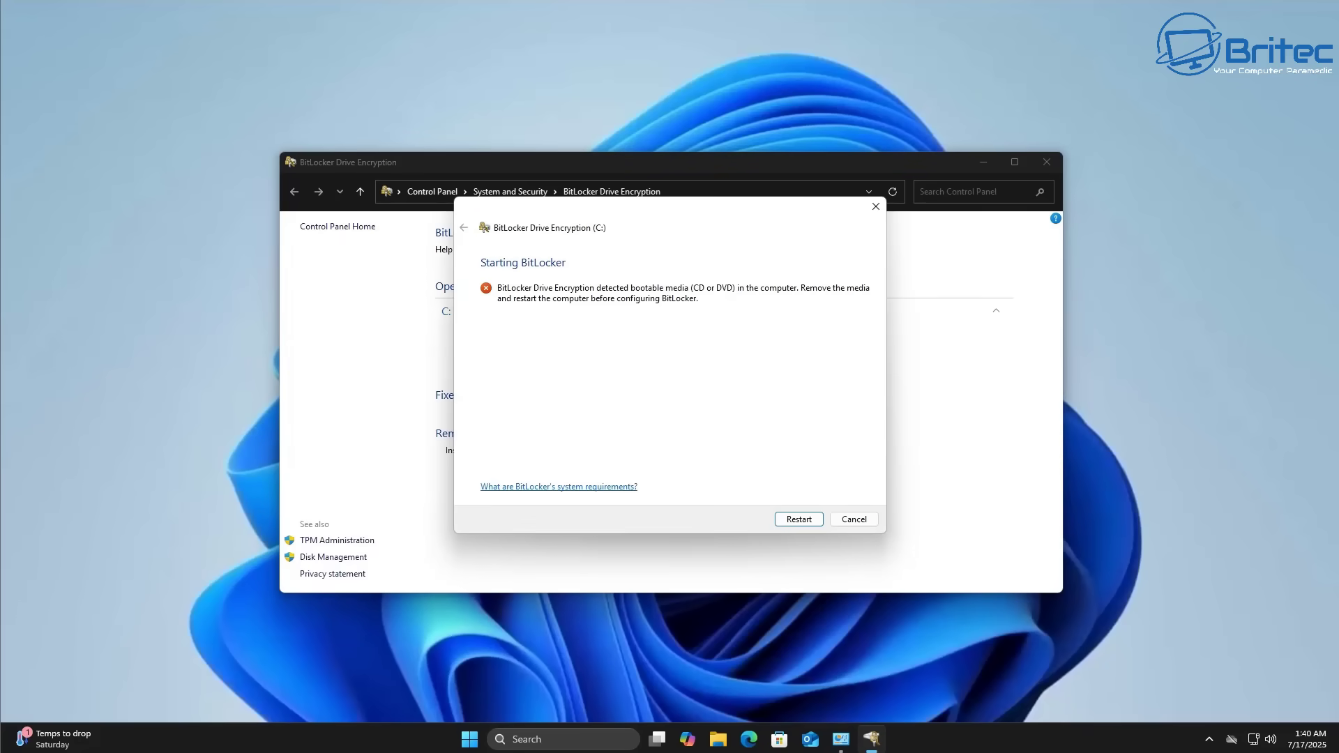
click(877, 207)
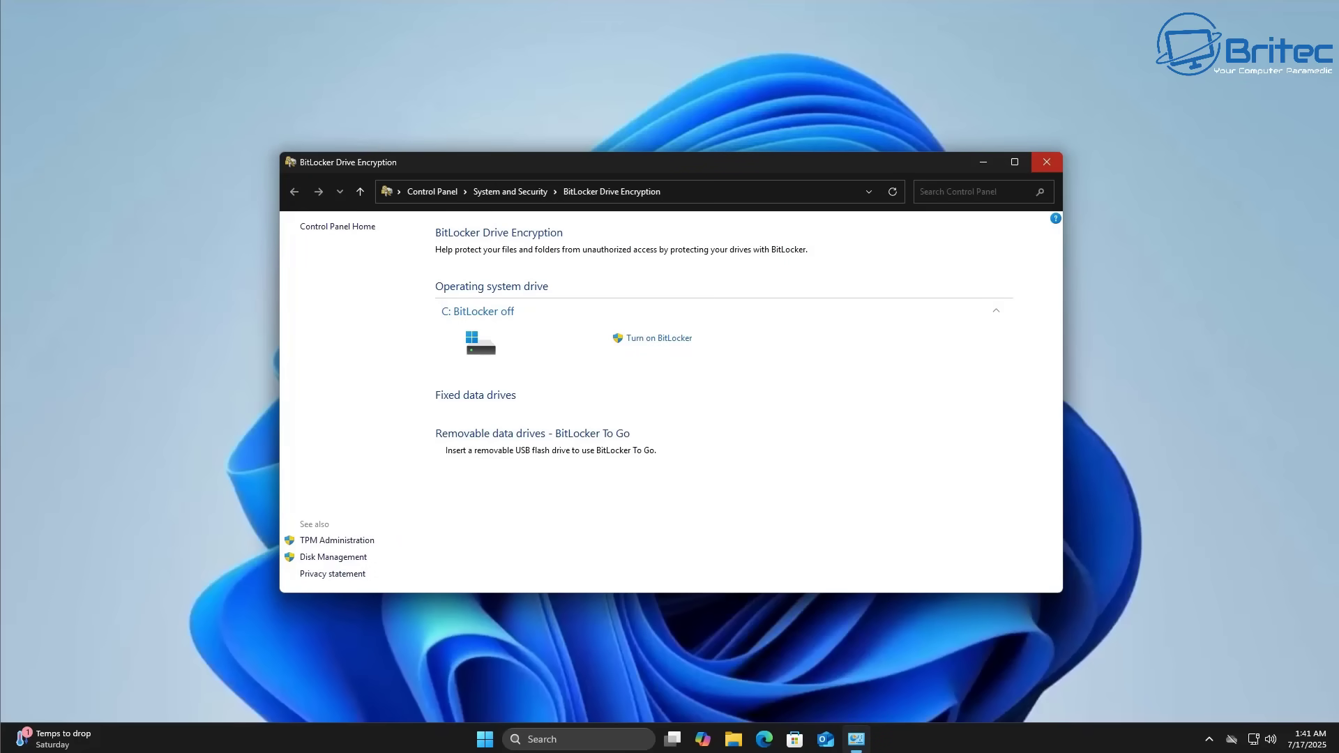
click(1047, 162)
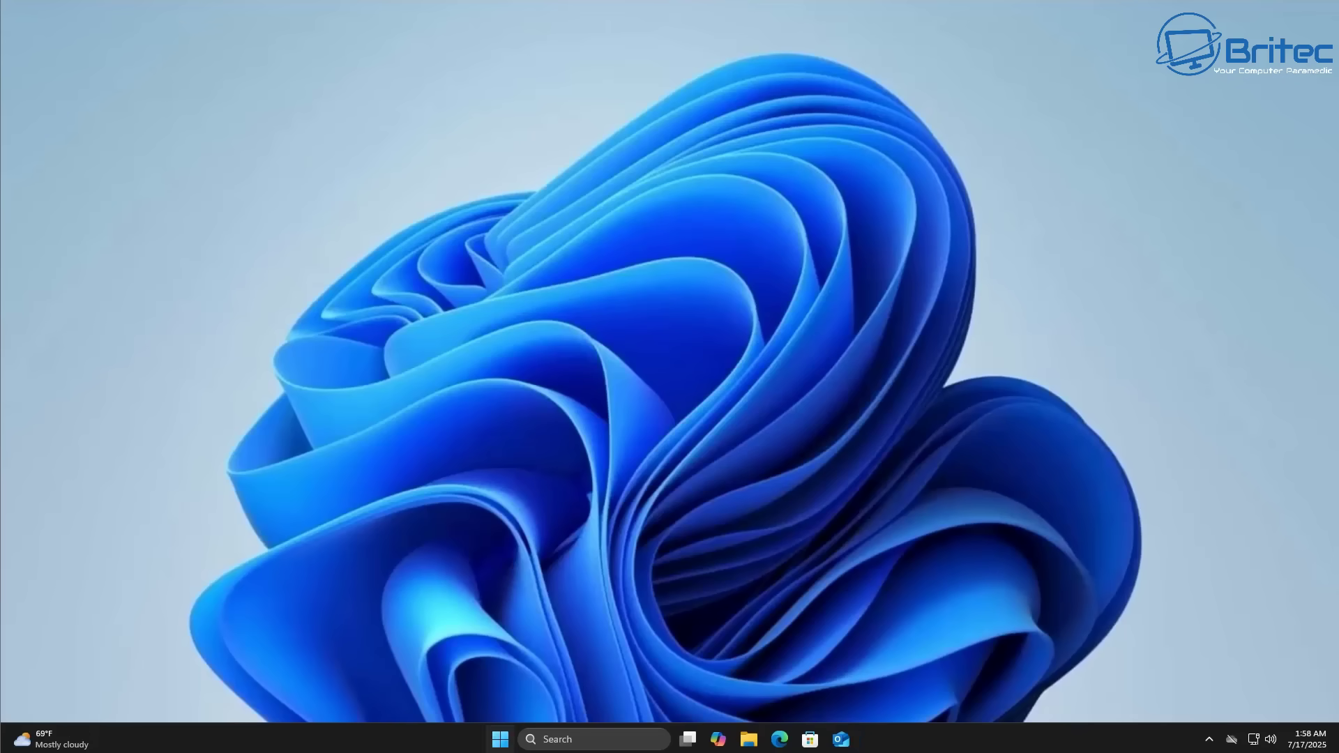
Search the Start menu for 'sync' to locate Sync Center, then close the results.
click(500, 740)
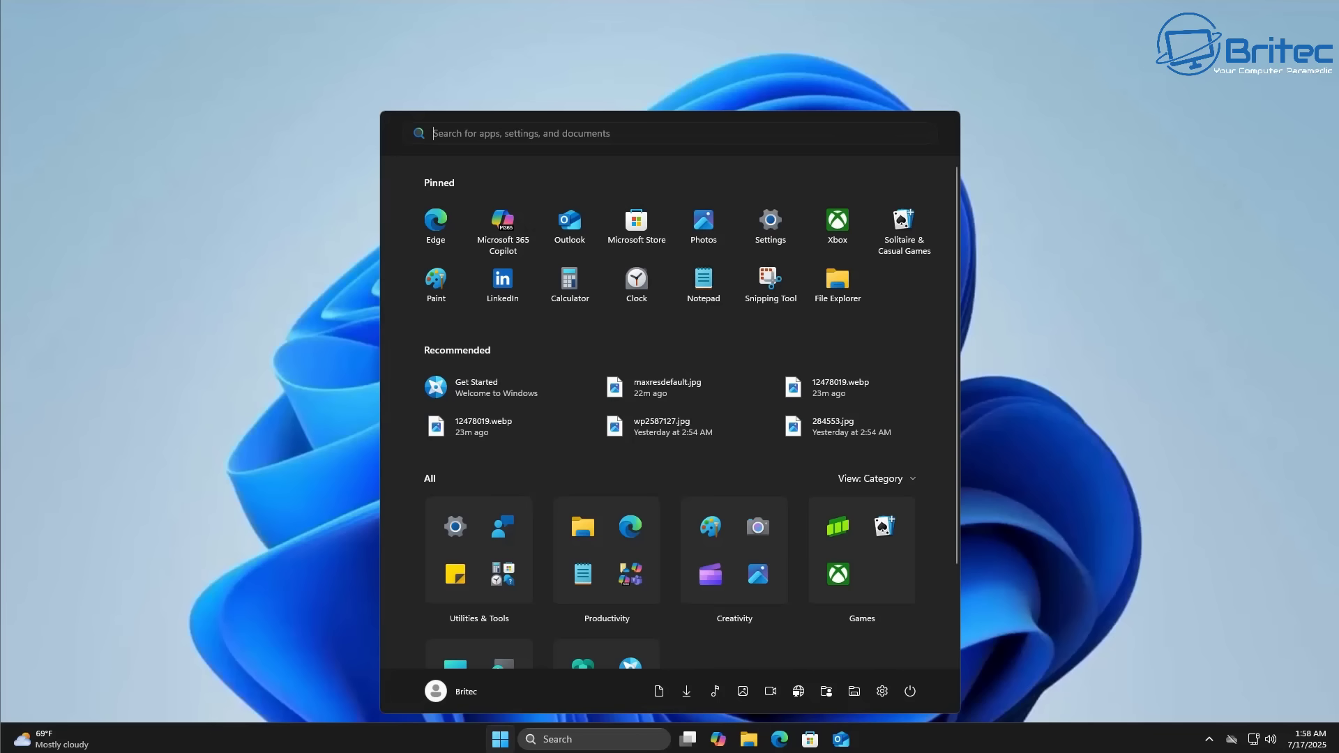
text(sync)
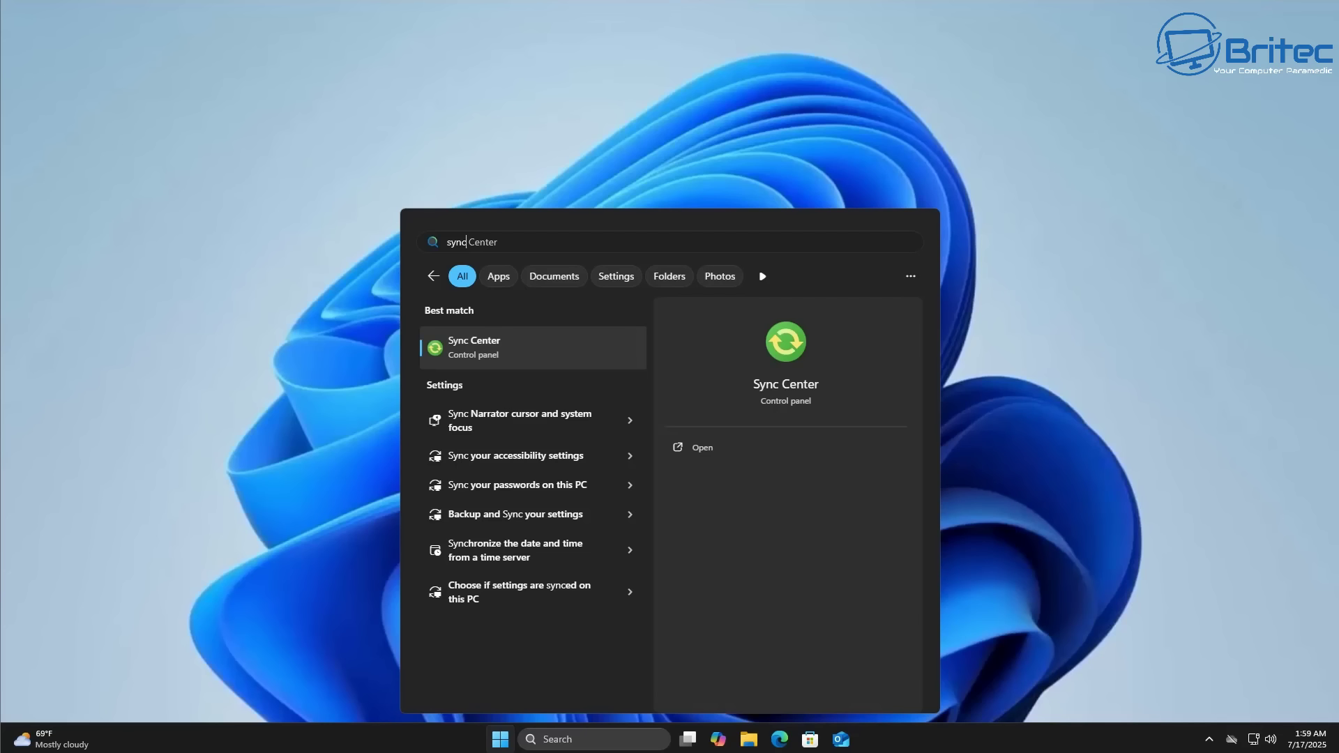
key(Return)
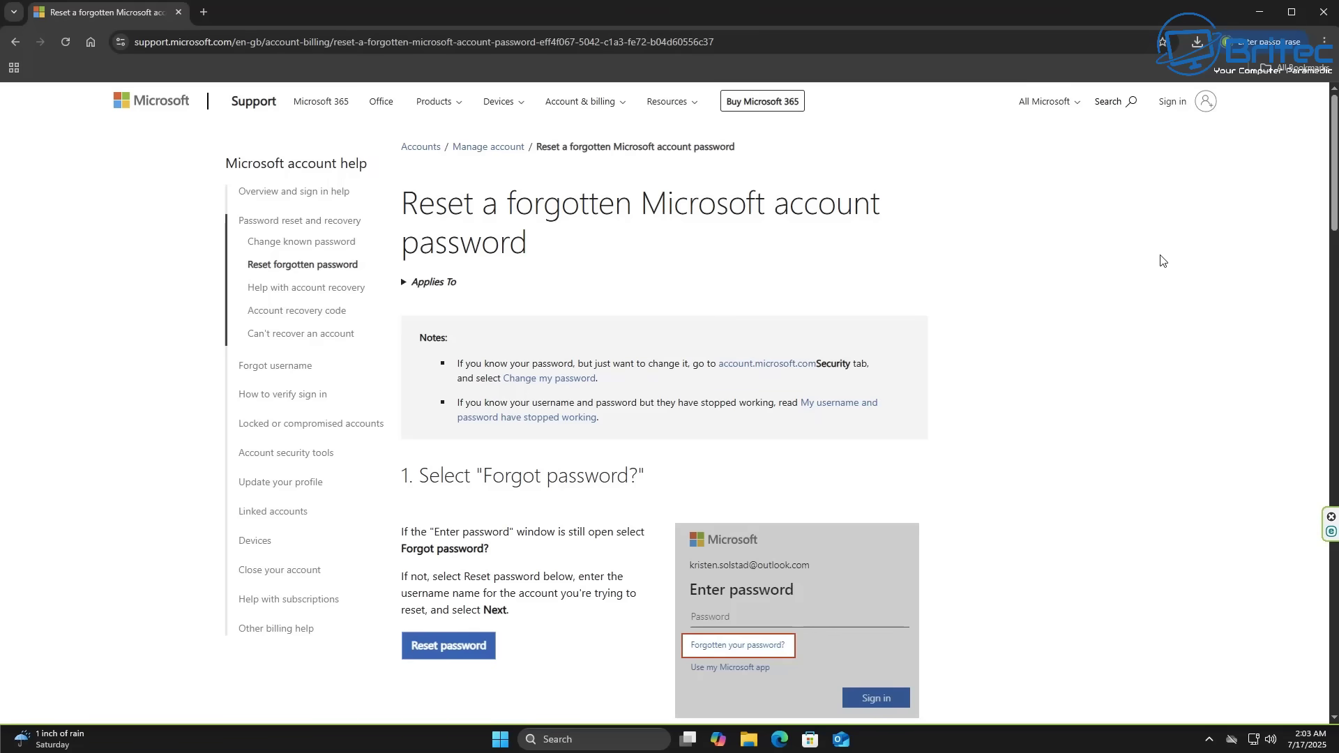
Autoscroll through steps 1–4 of the forgotten-password article, then close the browser.
middle_click(1162, 263)
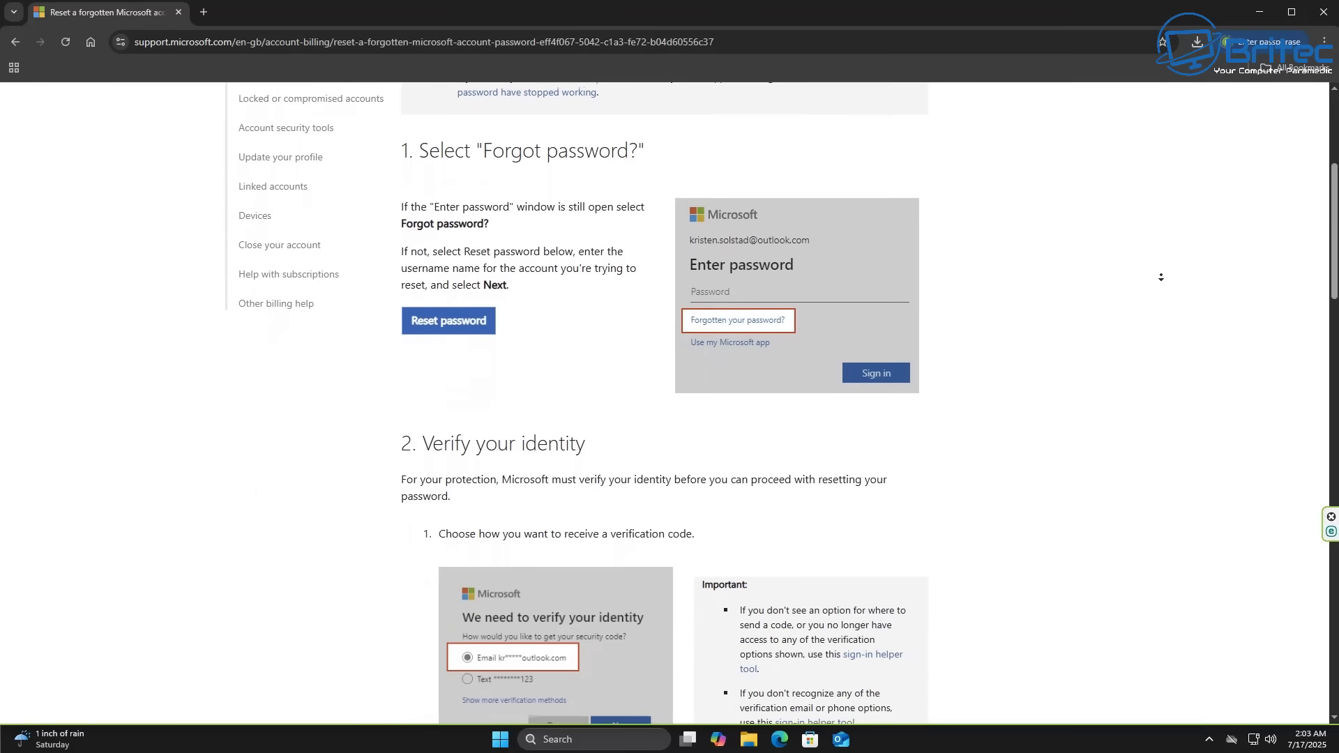
middle_click(1163, 279)
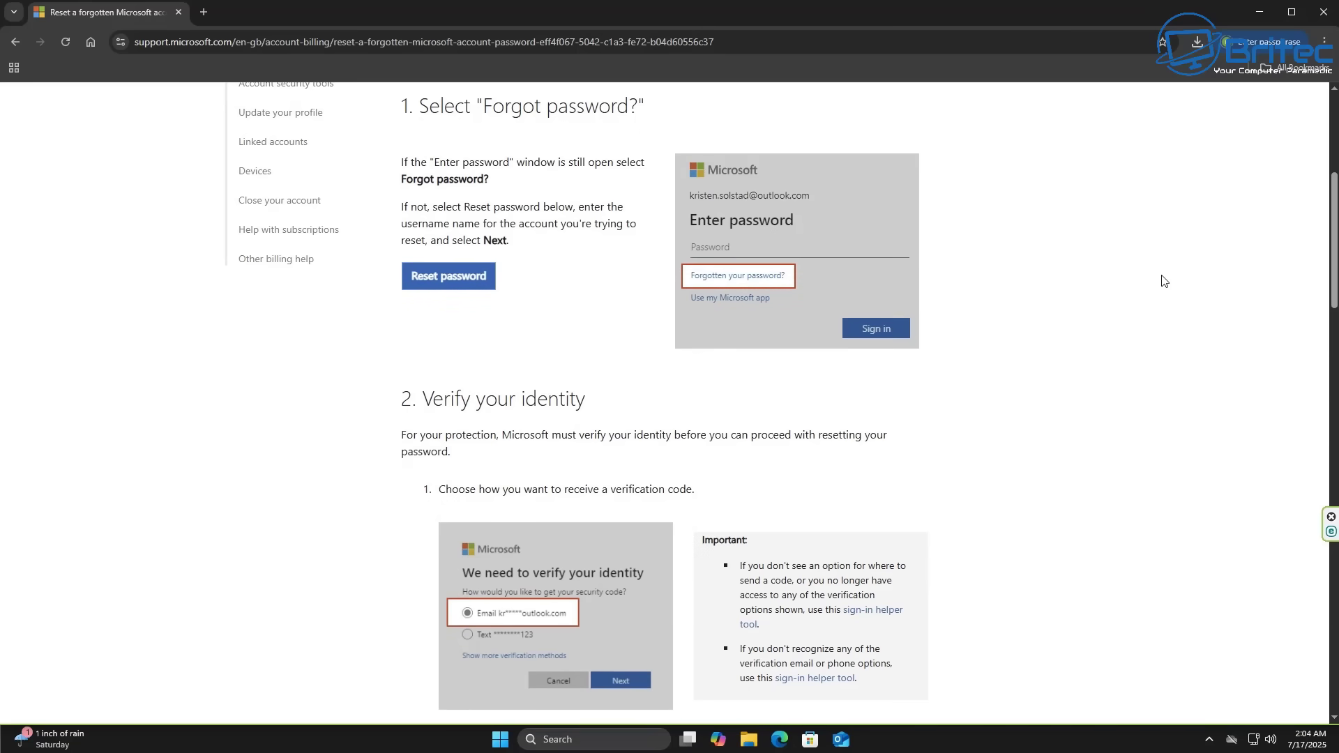
middle_click(1162, 277)
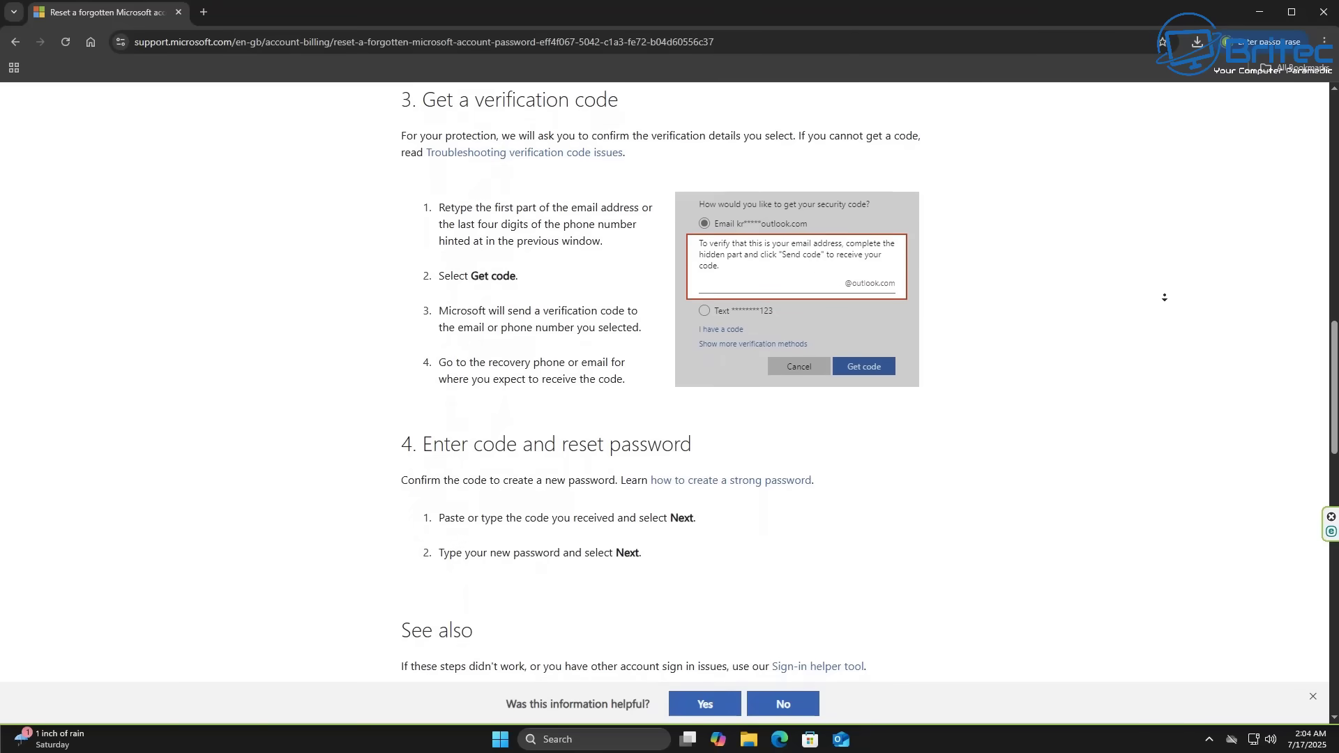
click(1166, 297)
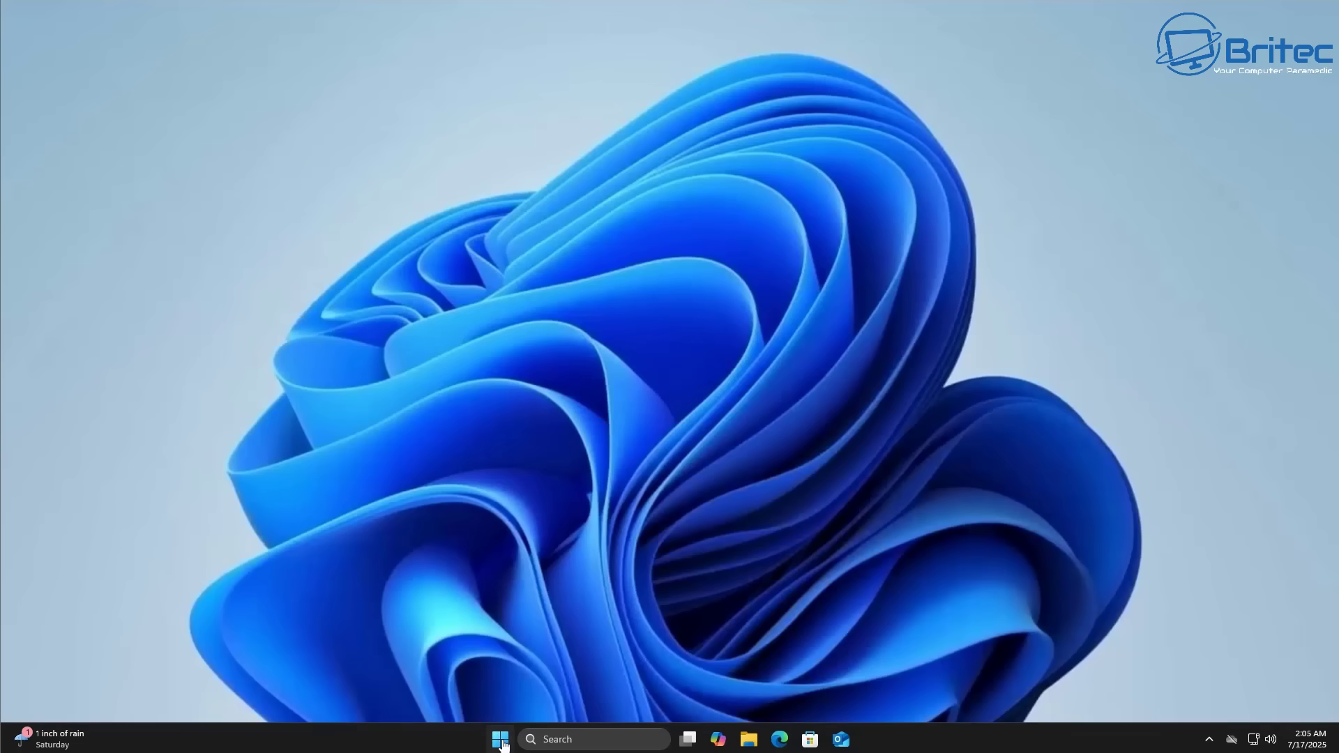
Launch Xbox from Start, answer No to the admin prompt, and browse without signing in.
click(501, 740)
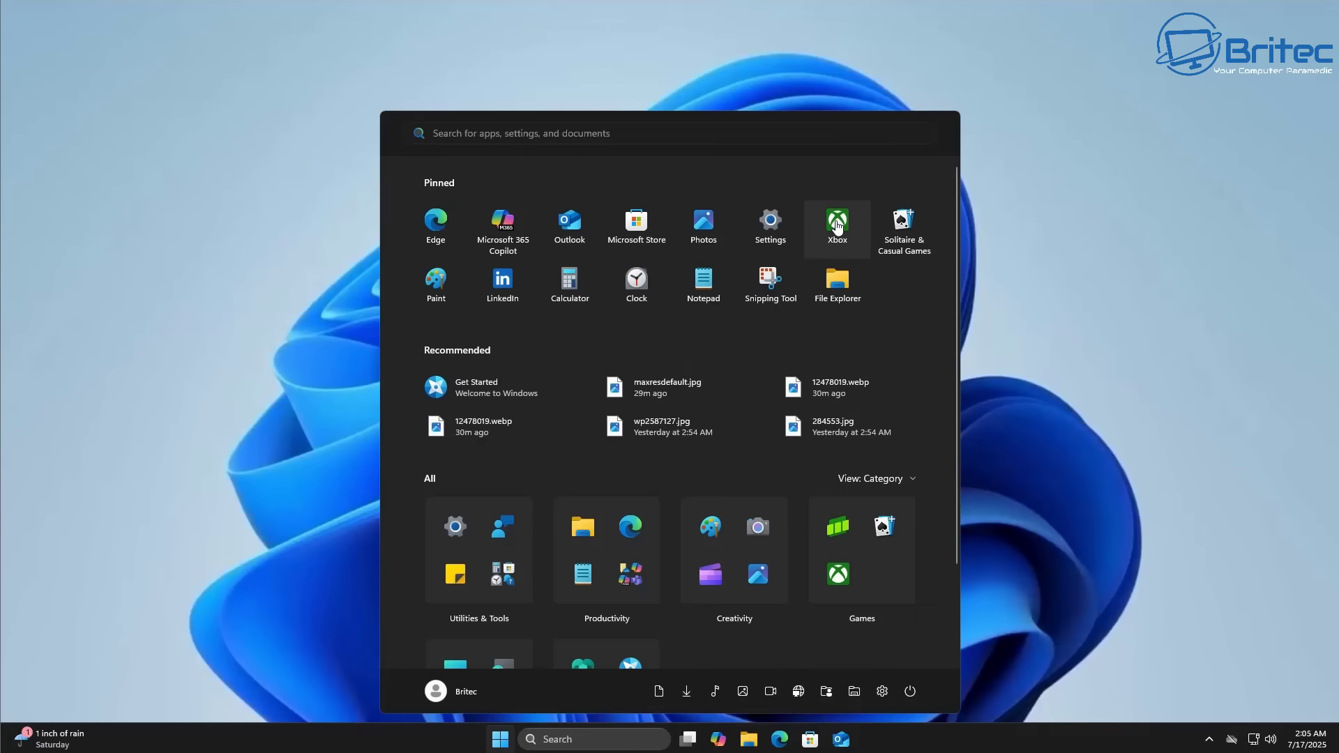
click(837, 225)
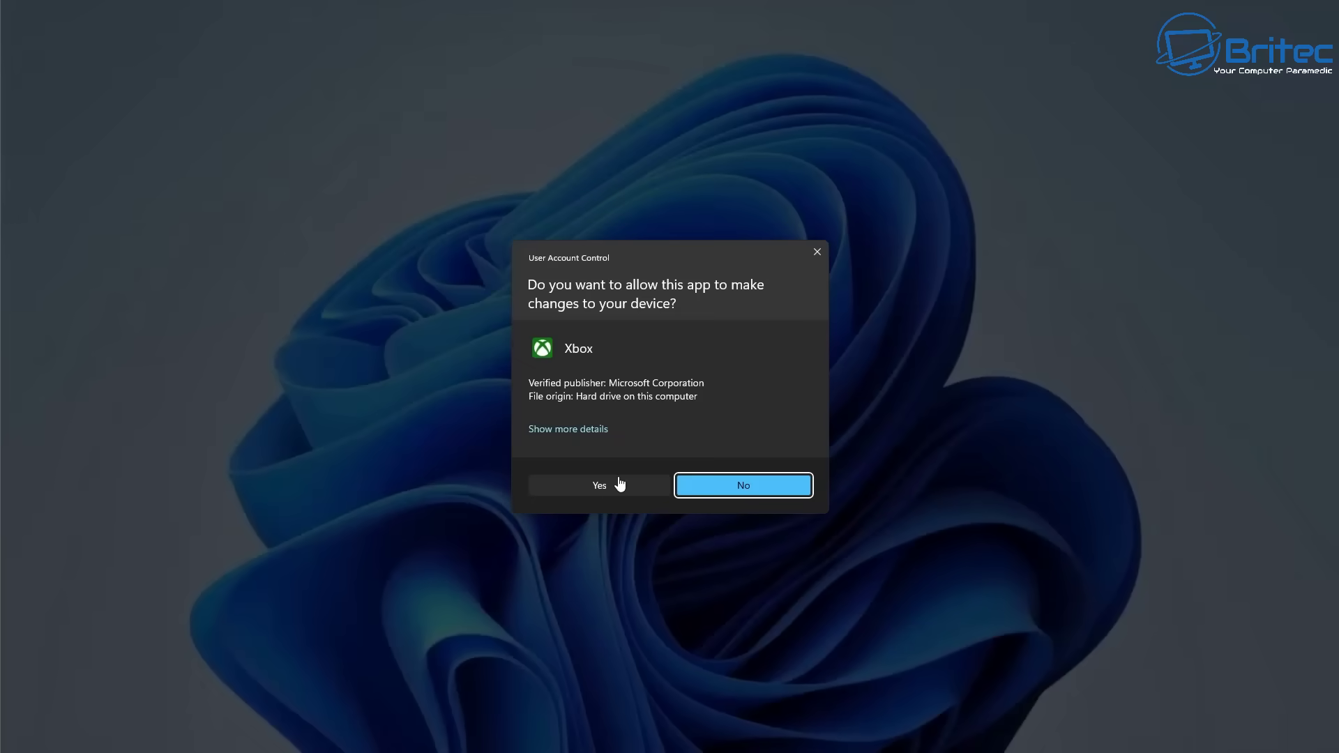
click(606, 496)
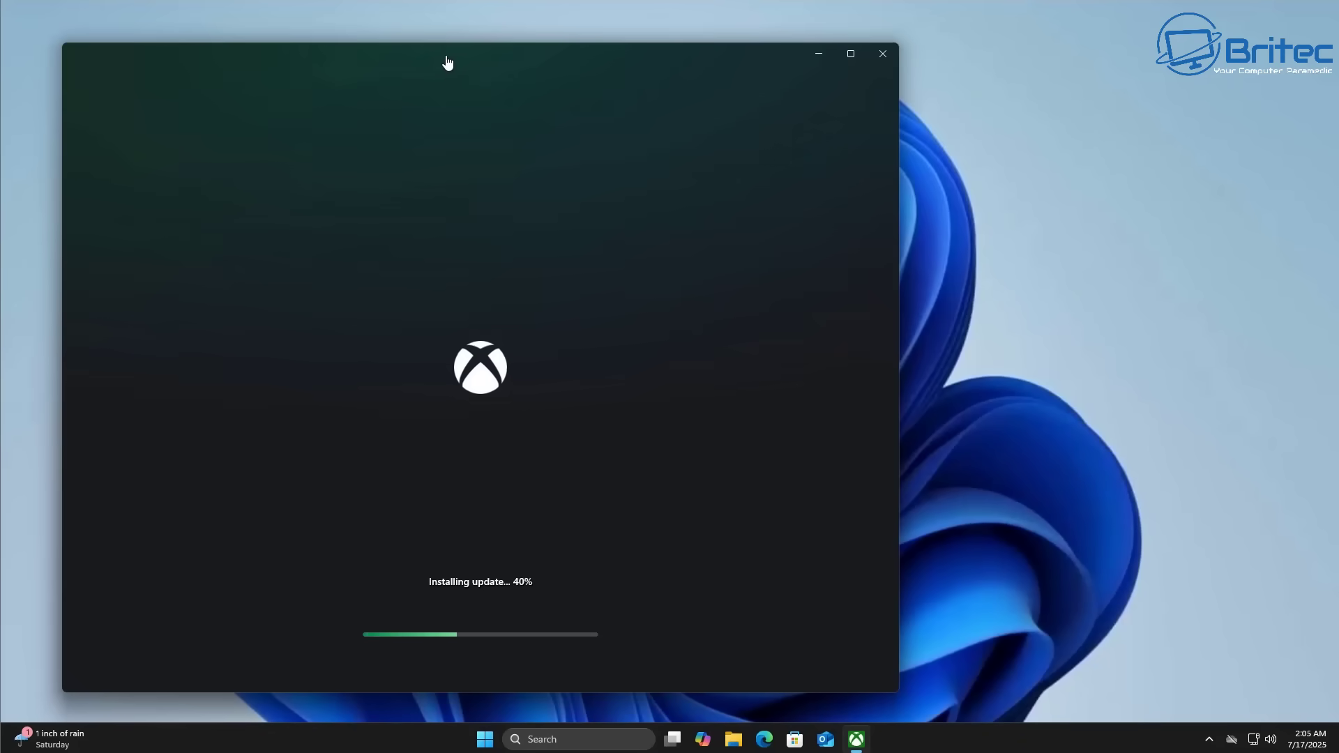
drag(448, 61, 601, 66)
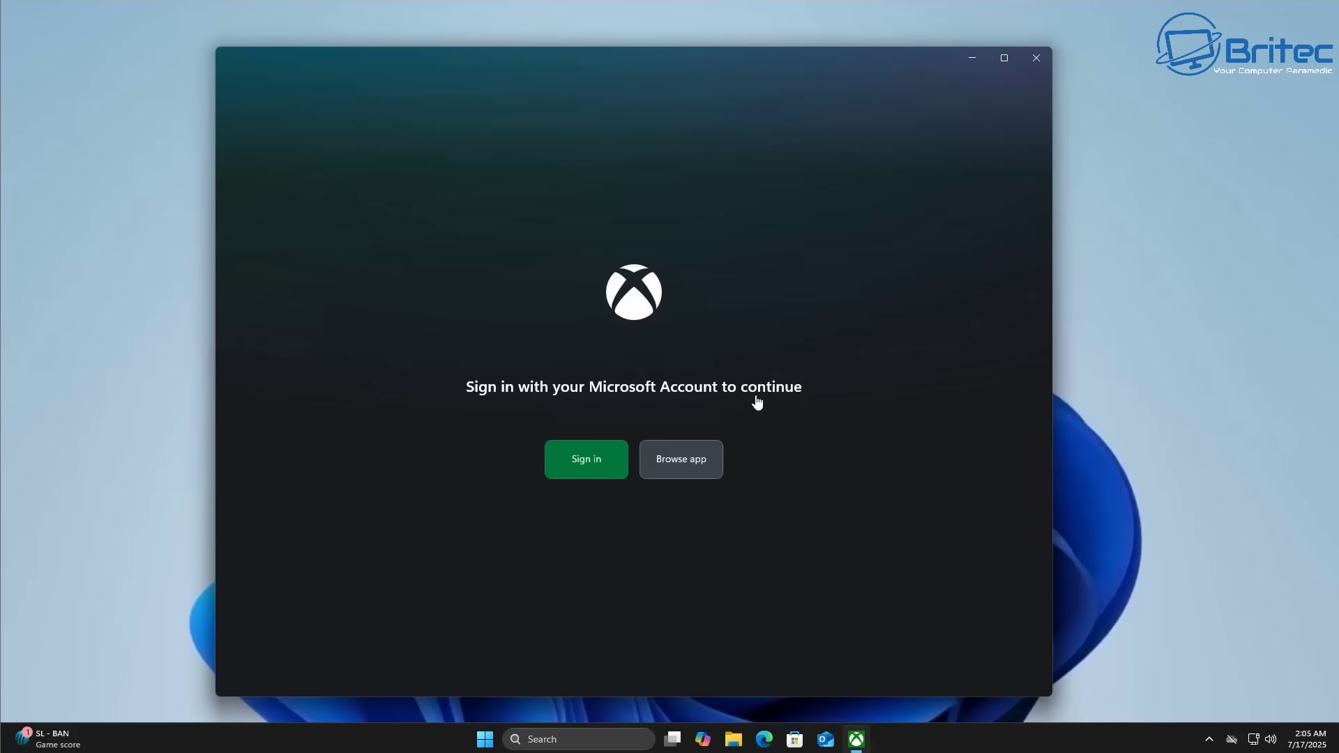
click(694, 472)
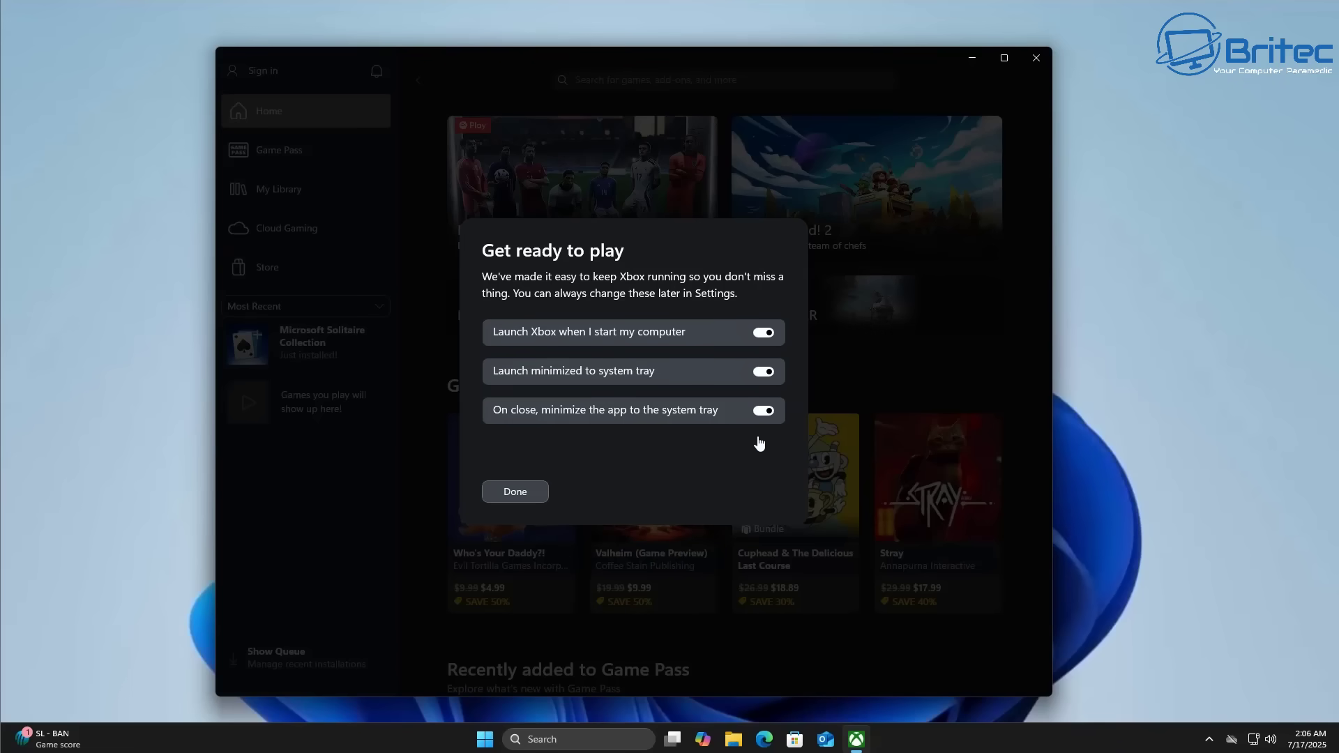
Accept the Get ready to play options, scroll through the store's game lists, and launch Copilot.
click(514, 494)
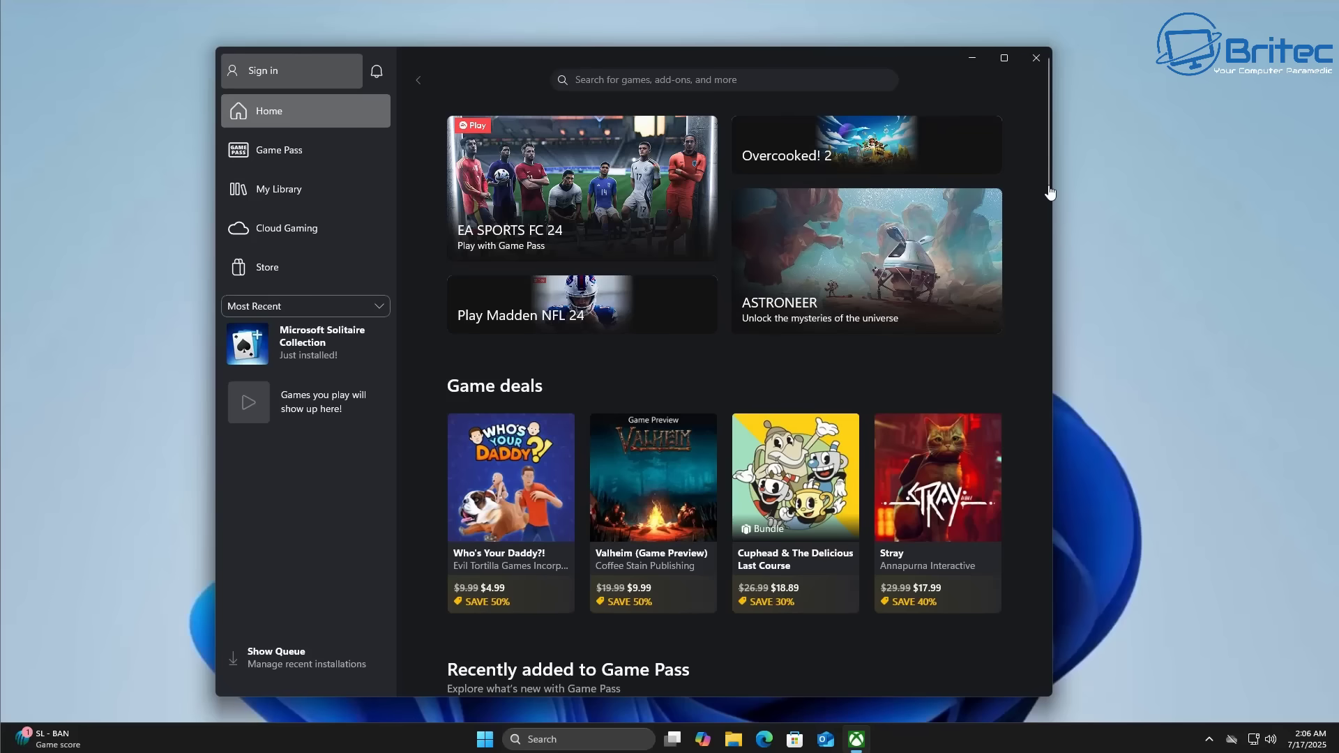
drag(1048, 185, 1062, 298)
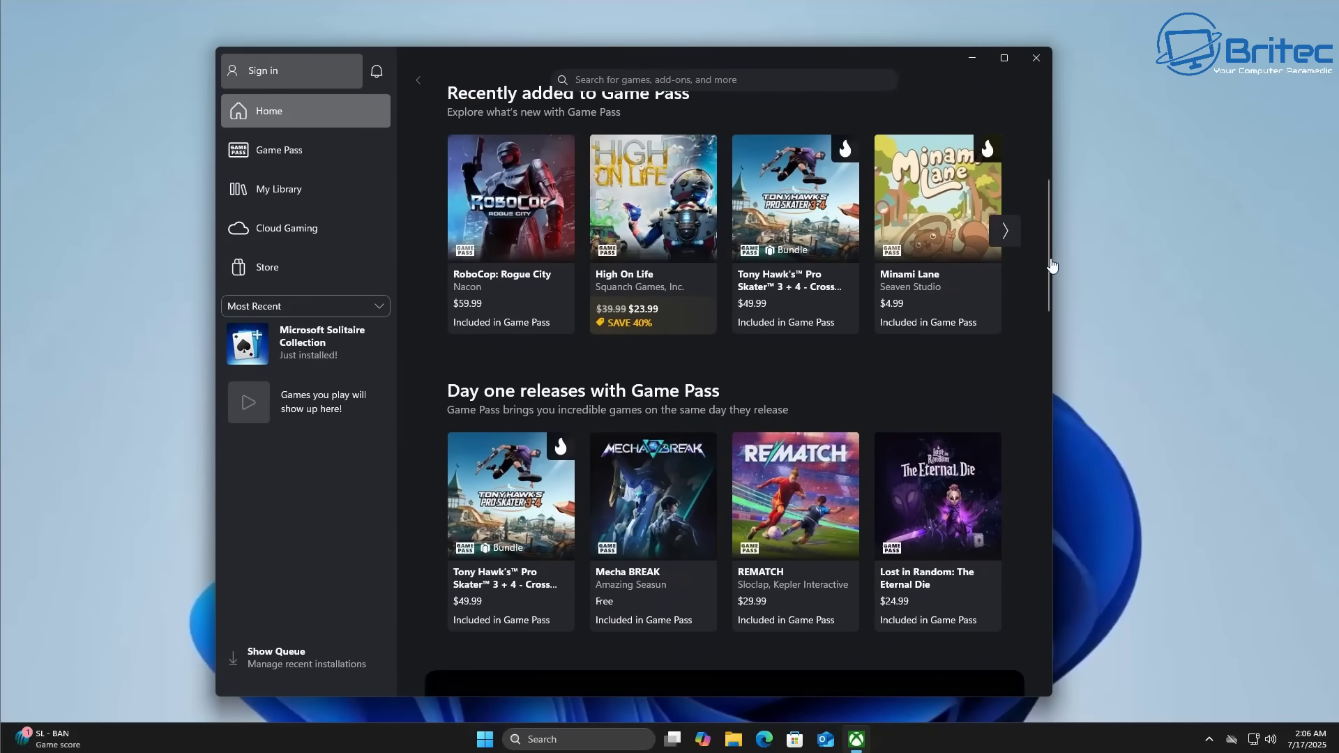
drag(1051, 271, 1057, 388)
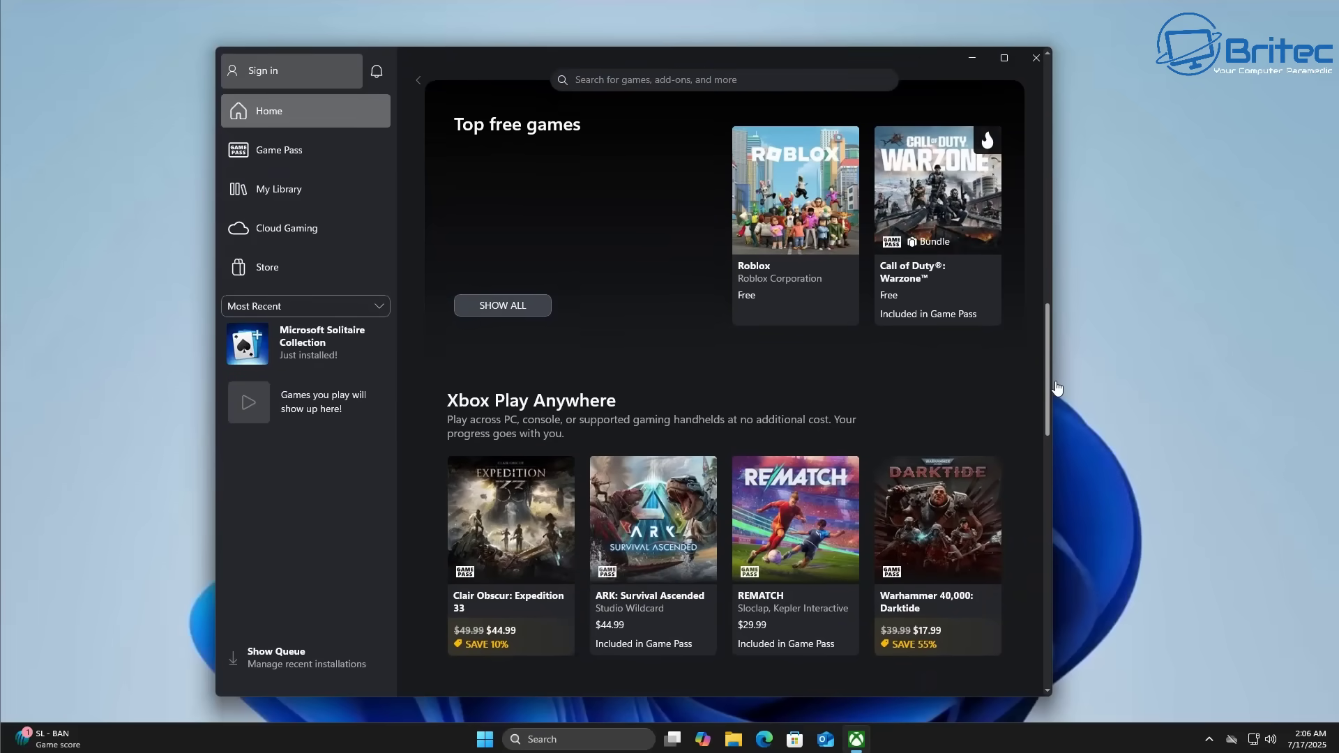
drag(1058, 388, 1045, 523)
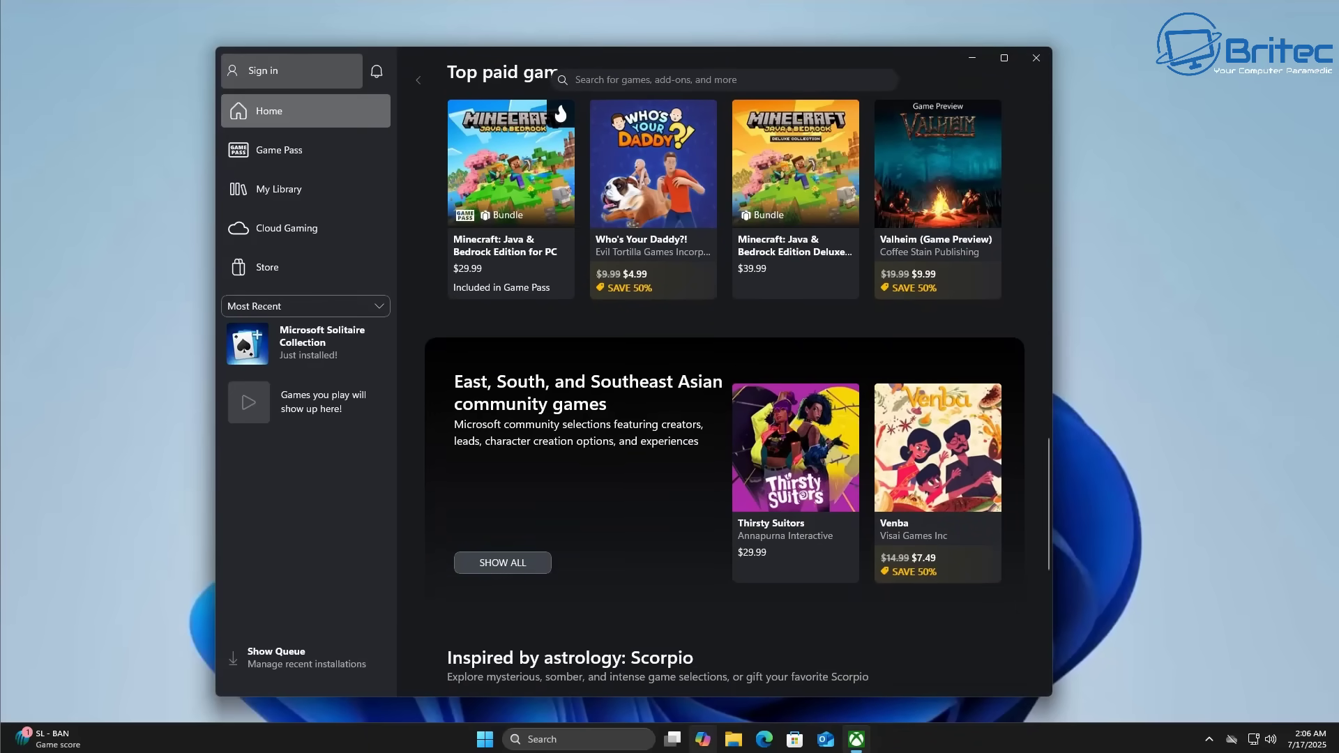
click(703, 739)
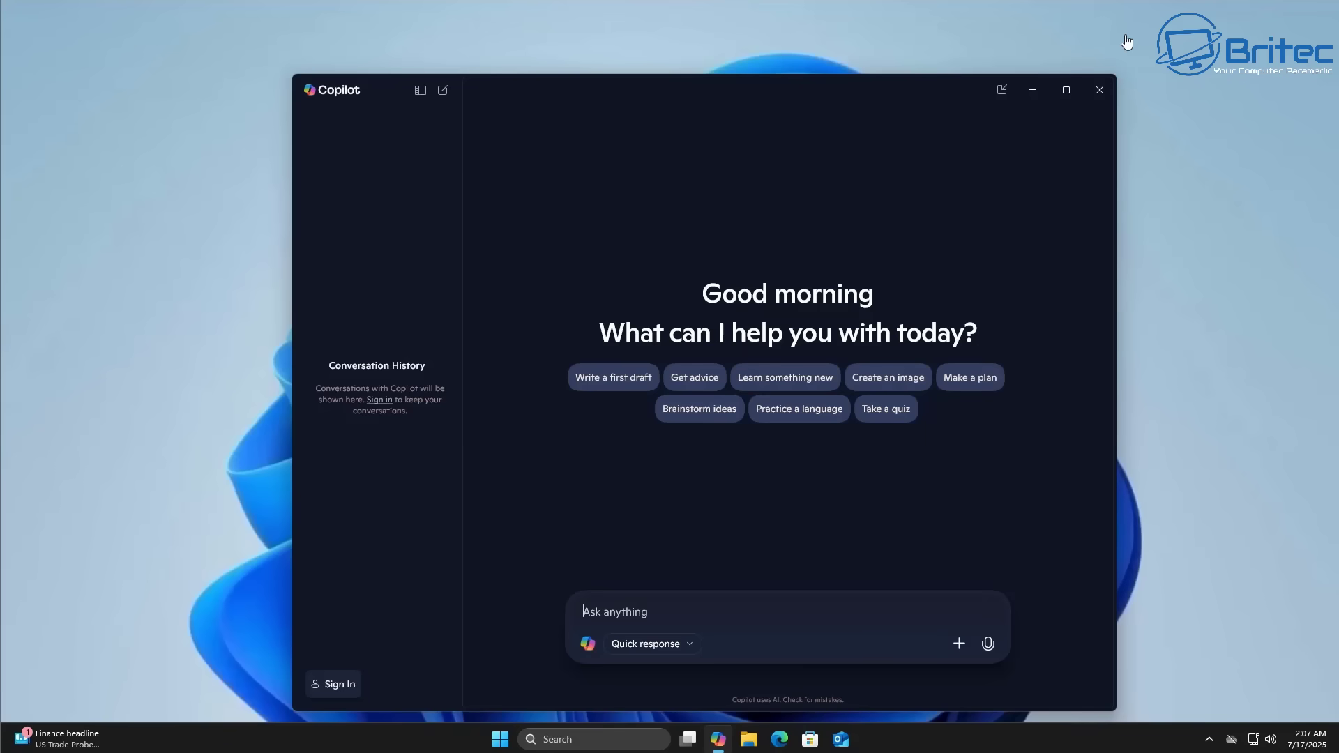
Close the Copilot window.
click(1100, 92)
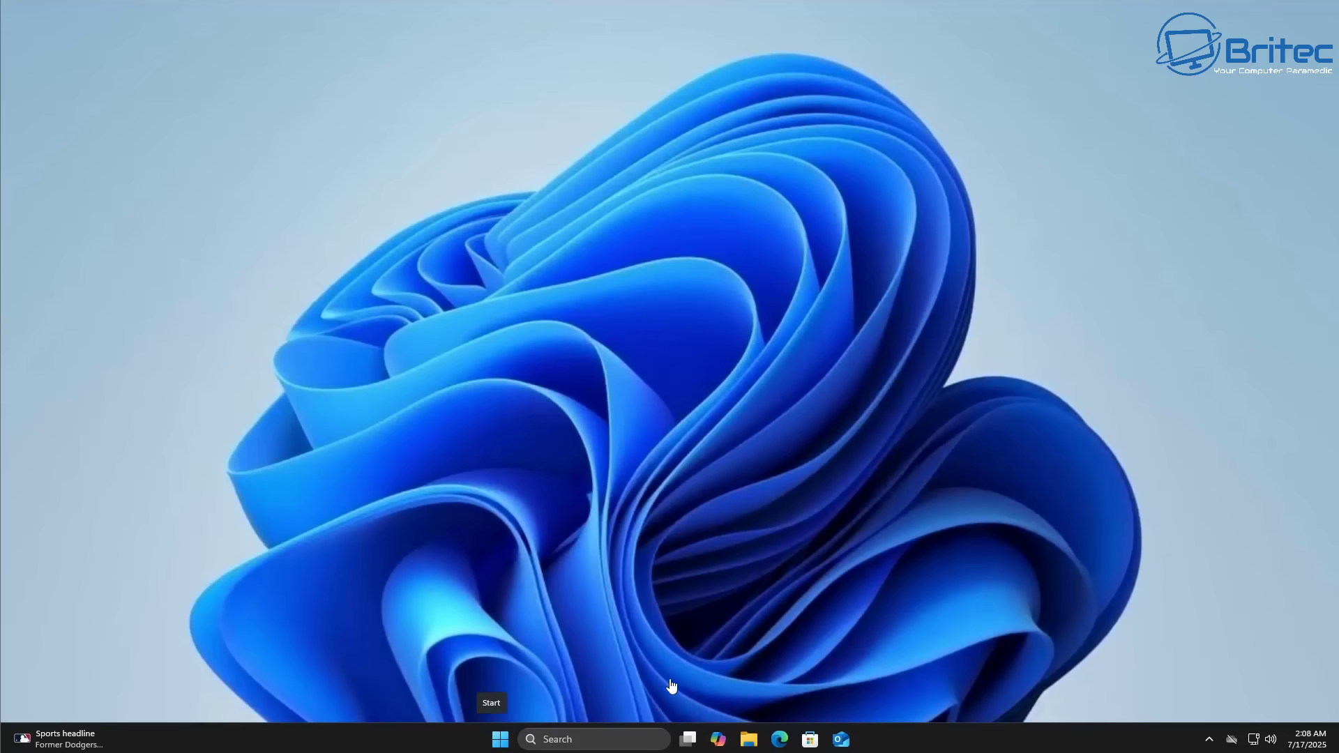
Search 'windows backup', open Windows Backup, and continue to its Microsoft account sign-in page.
click(500, 741)
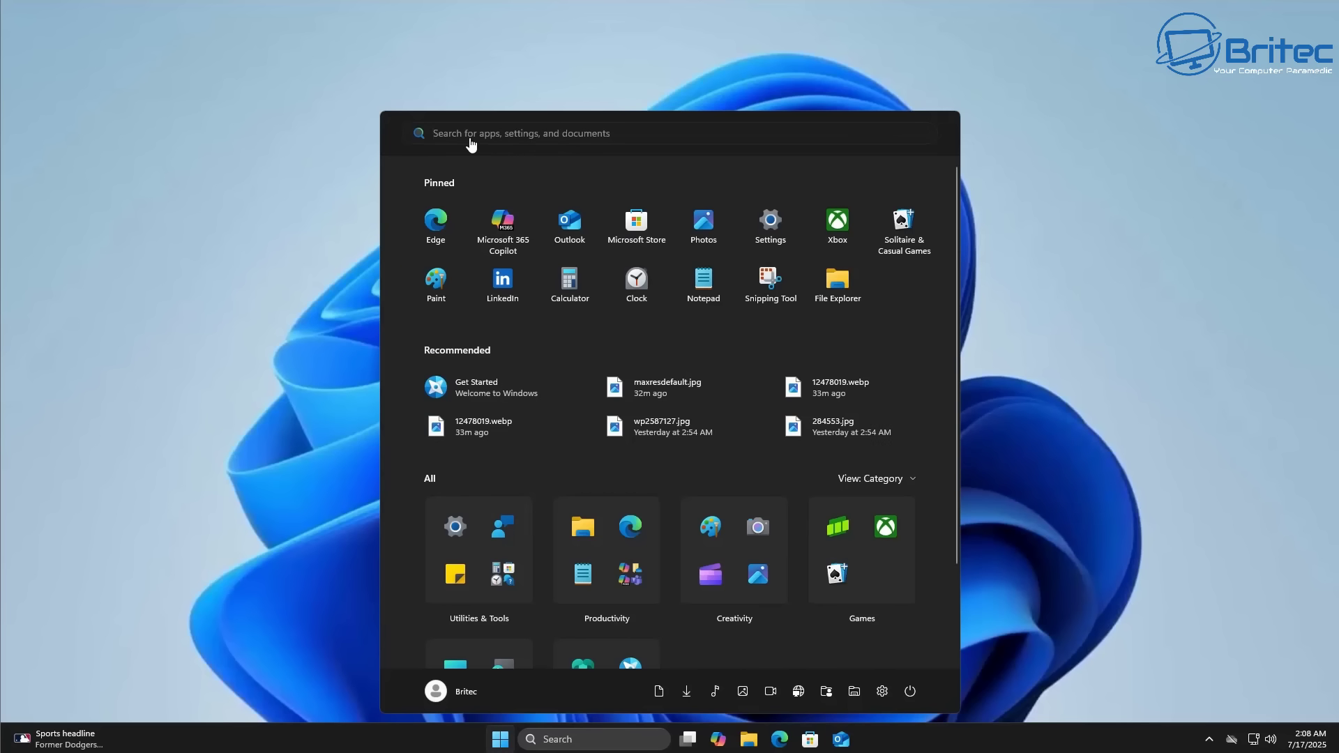
text(wind)
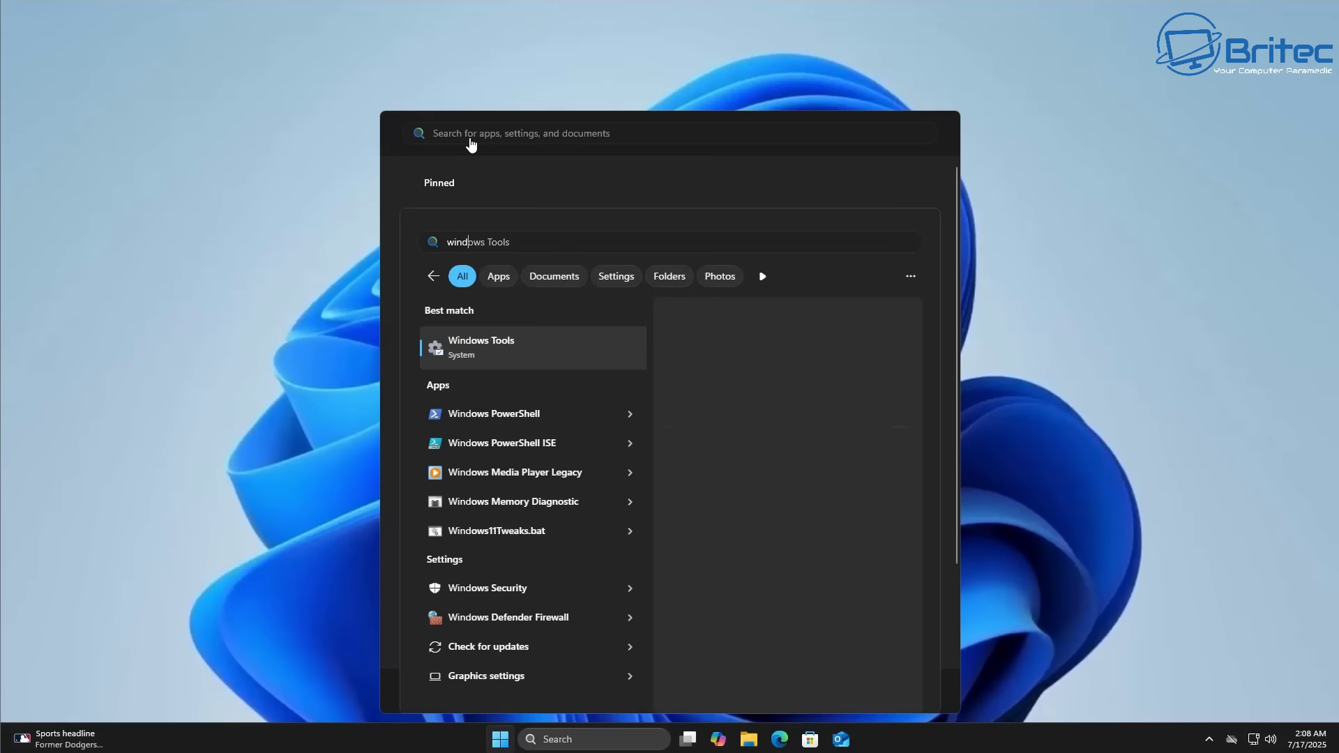
text(ows backup)
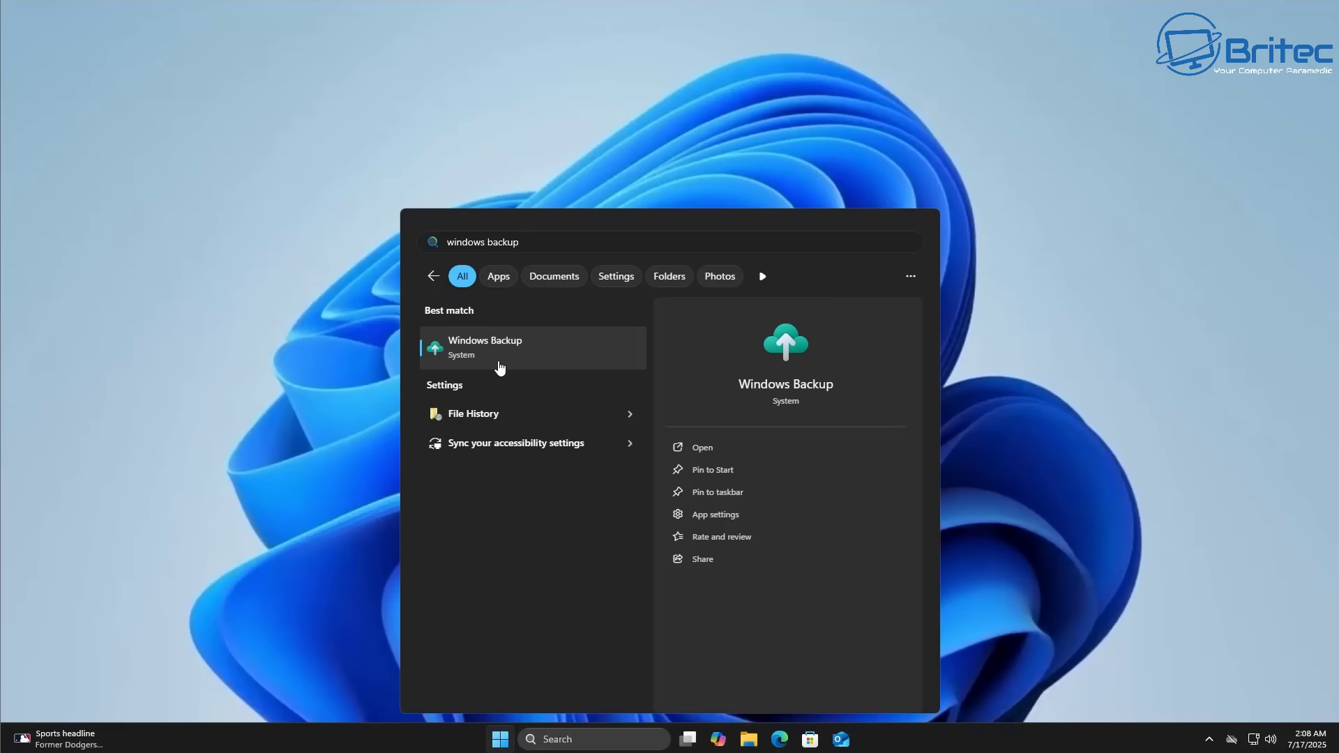
click(499, 364)
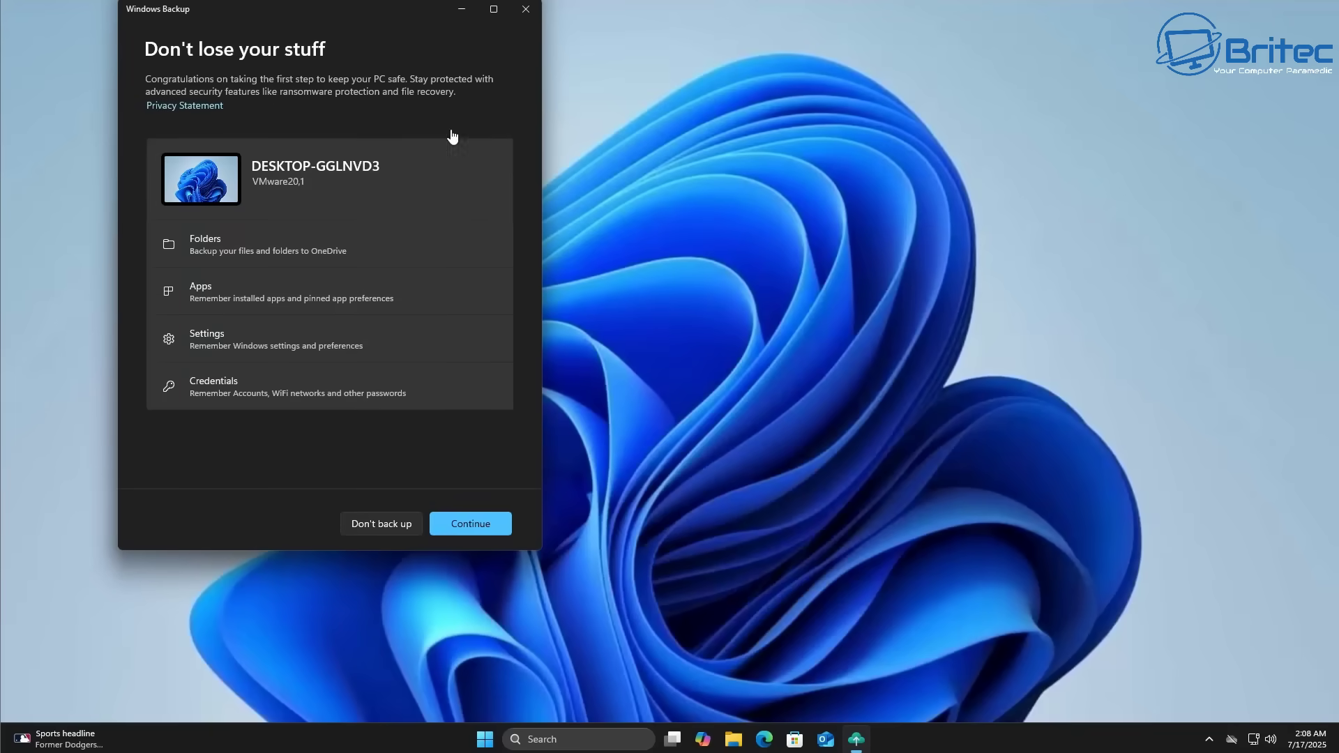
drag(367, 16, 668, 113)
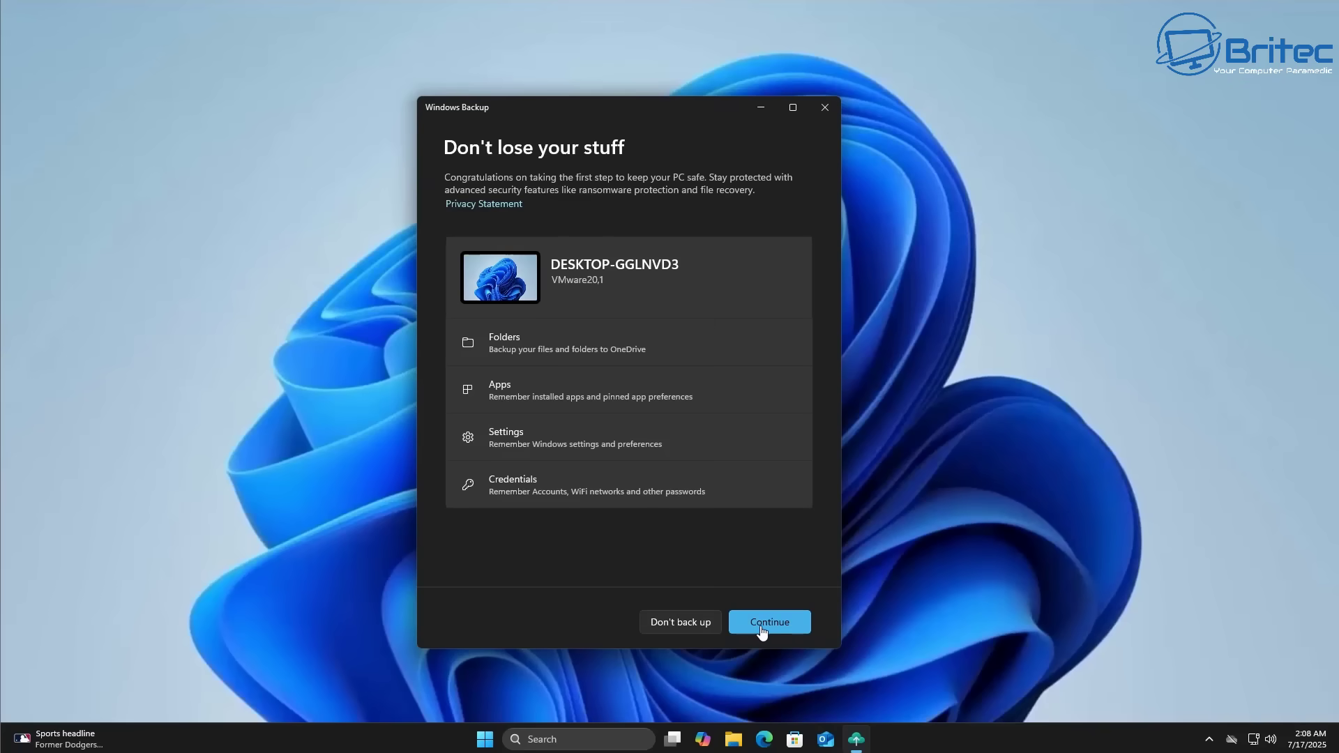
click(789, 631)
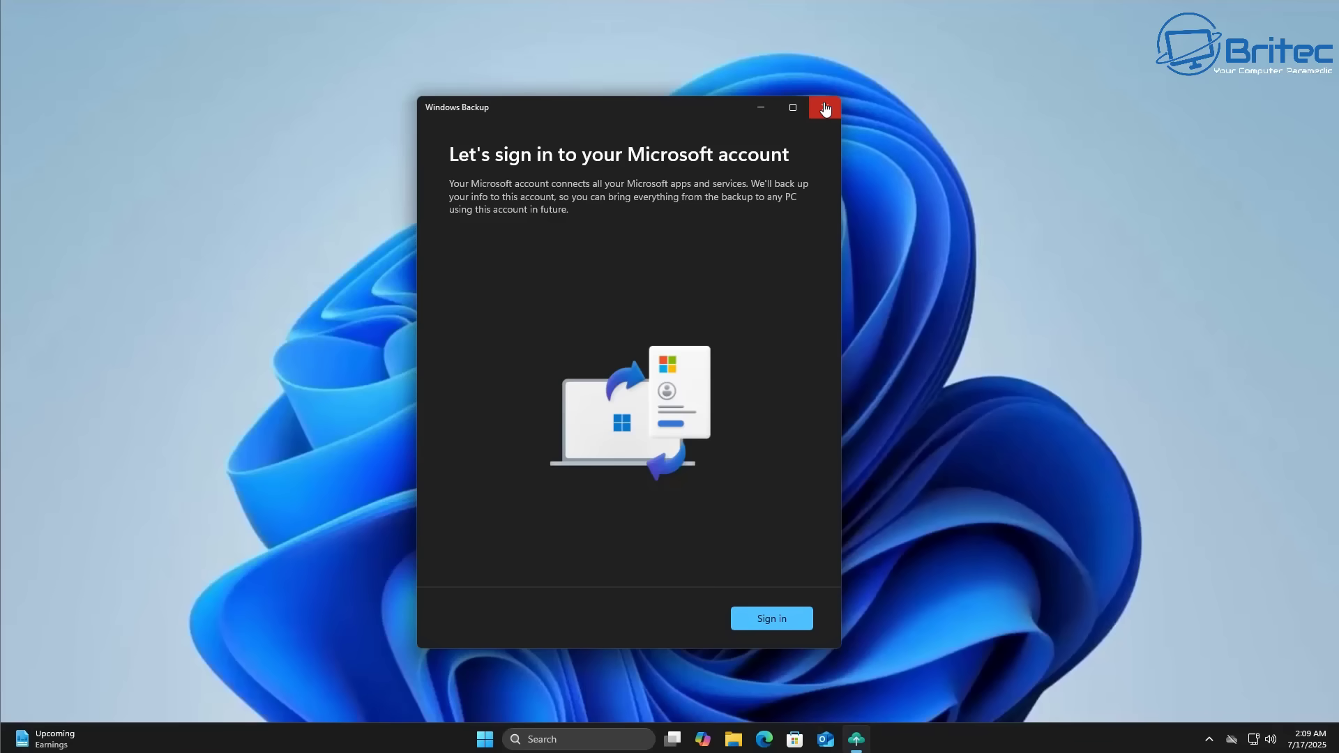
Close Windows Backup without signing in.
click(825, 108)
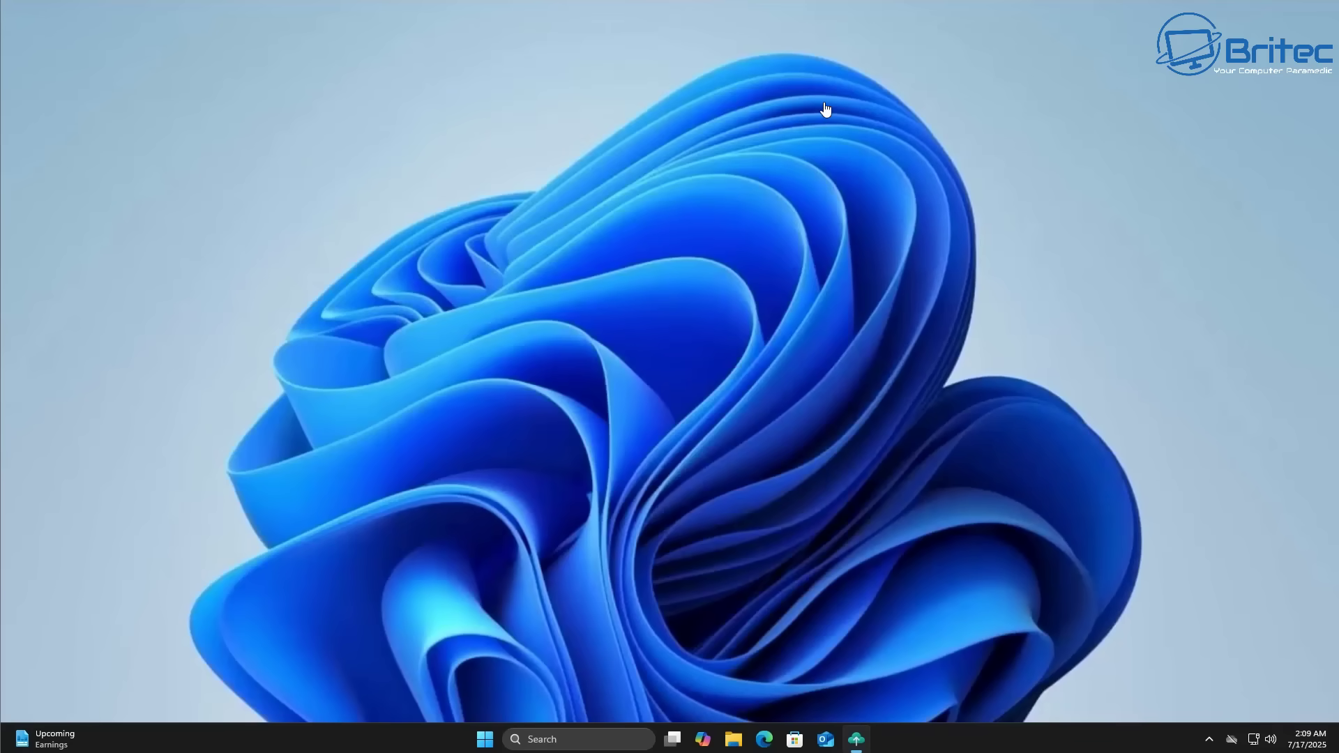